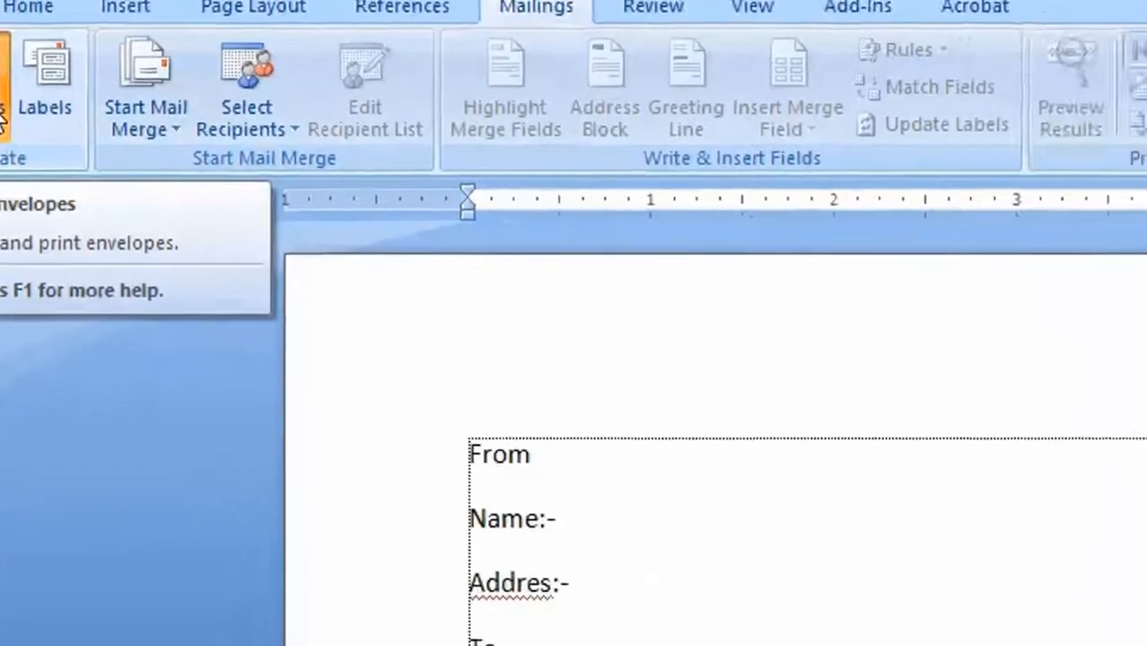
- Start an envelope and replace its delivery address with the recipient's name and house number
click(3, 110)
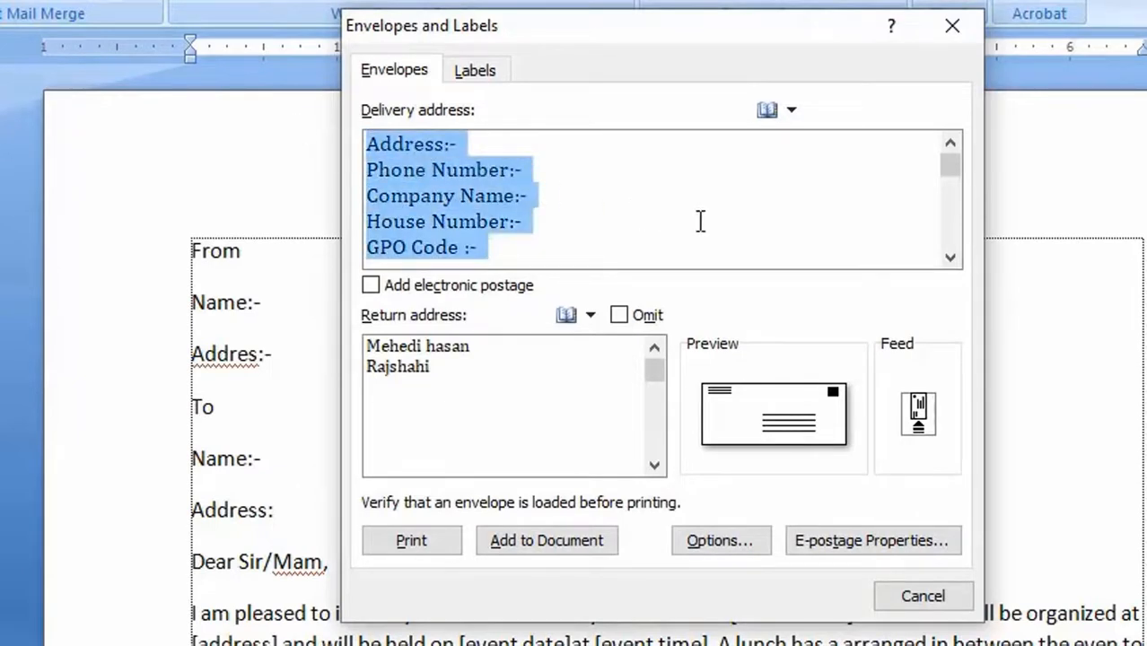
key(BackSpace)
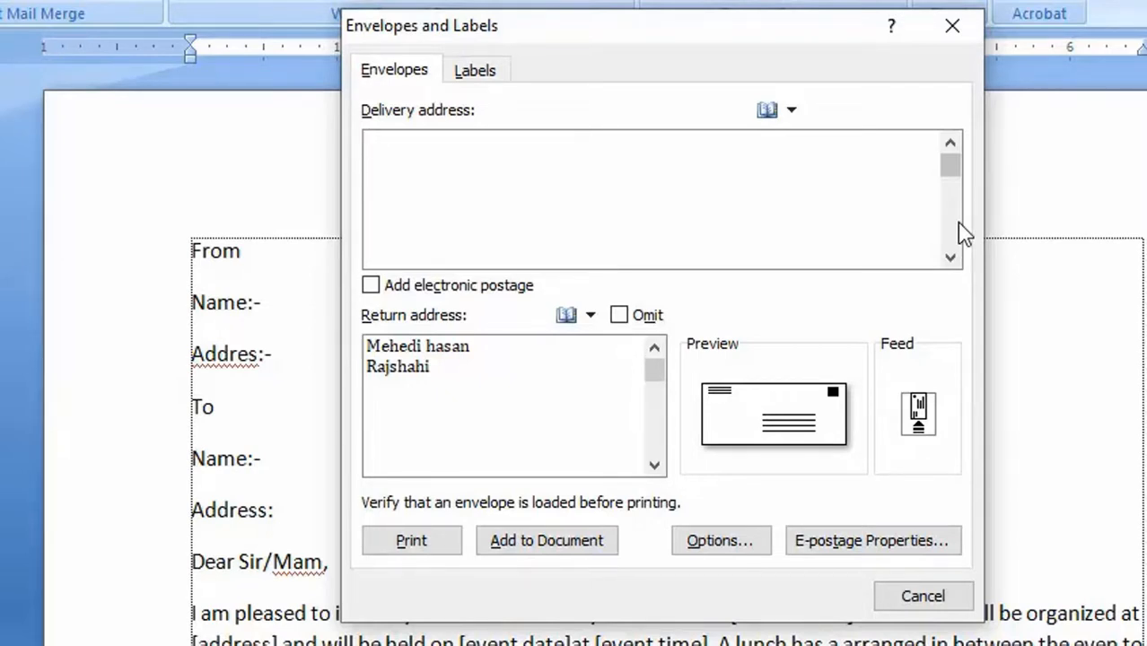
text(Tusher )
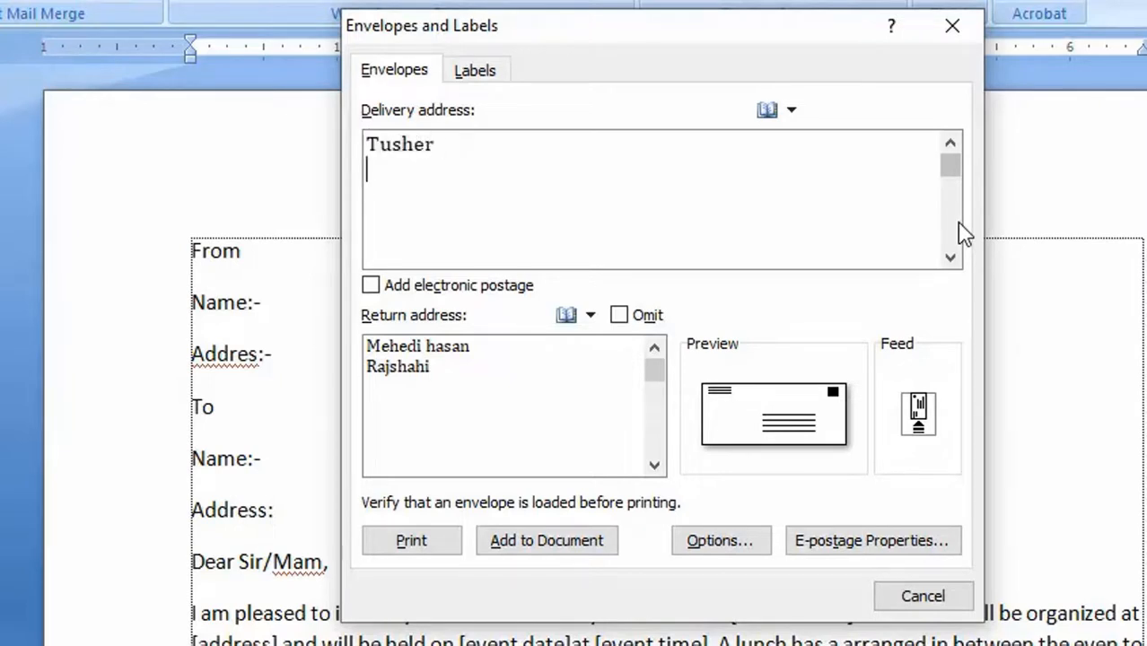
text(Hous)
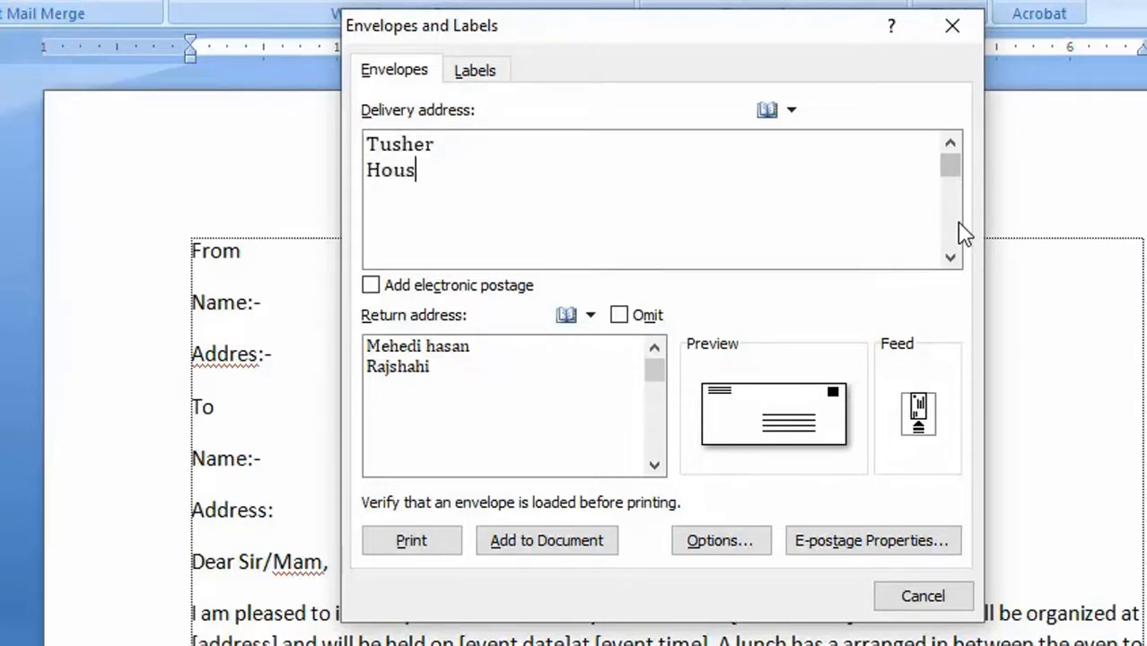
text(e no:0)
key(BackSpace)
text(82)
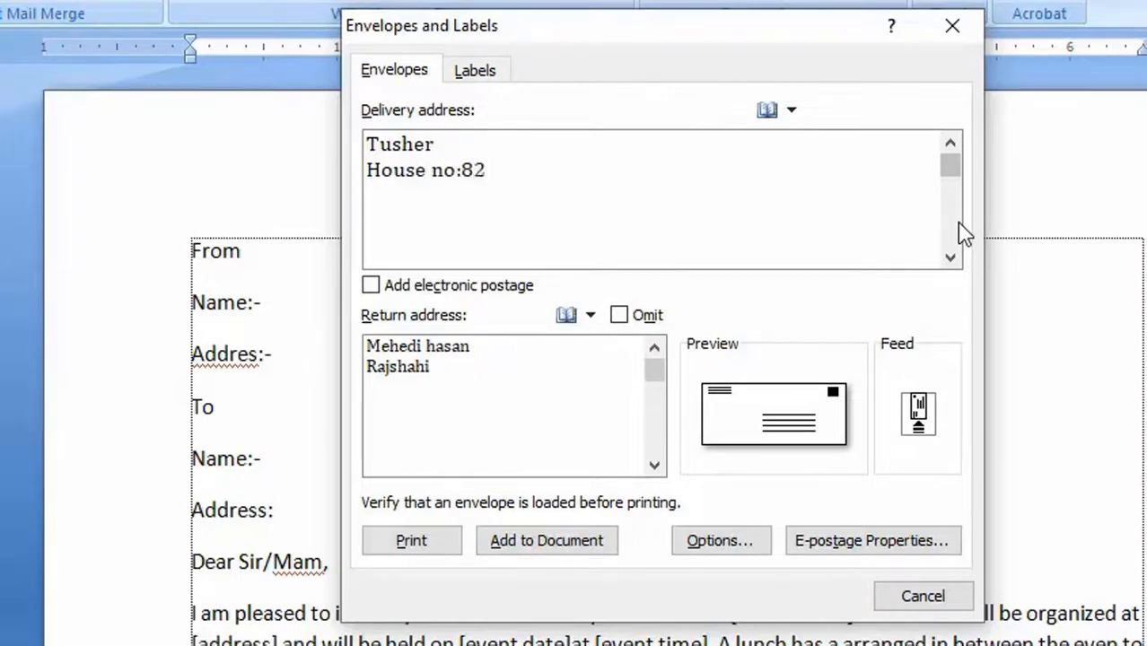
- Add a line with the recipient's masked phone number to the envelope's delivery address
key(Return)
text(phone )
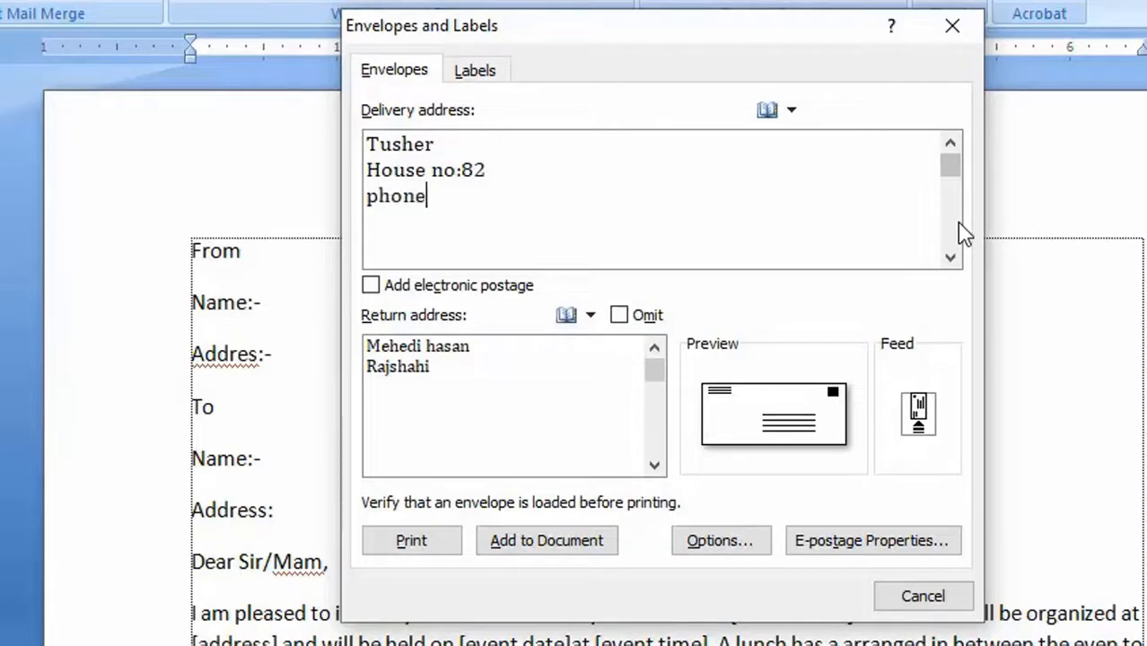
text("017****)
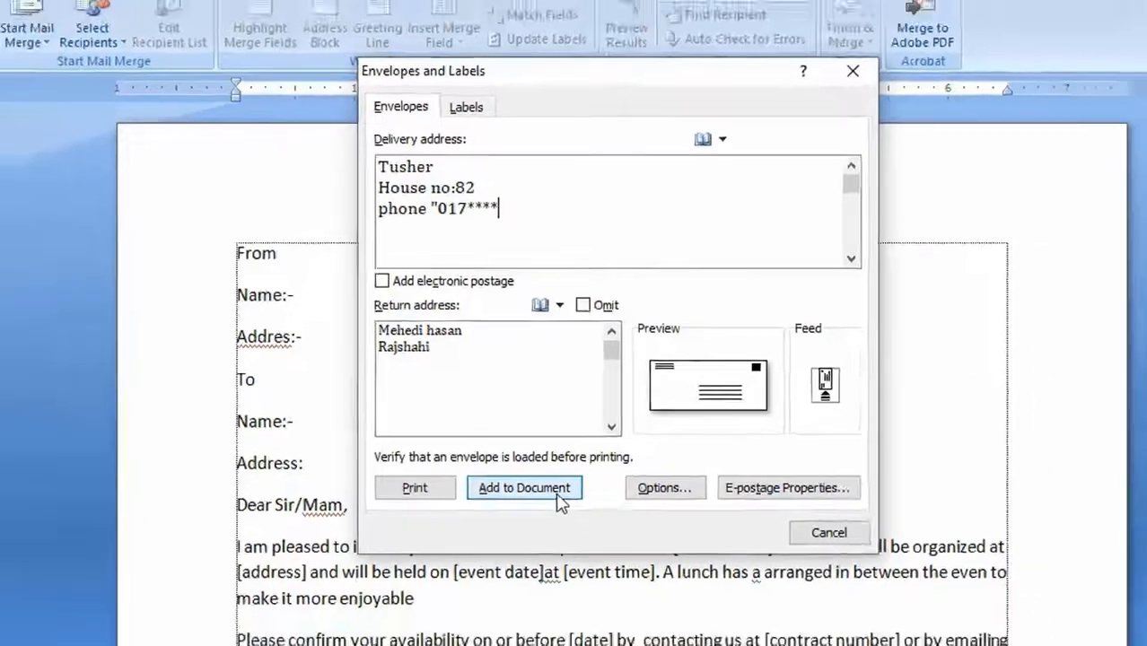
- Add the envelope to the document and undo that addition
click(583, 541)
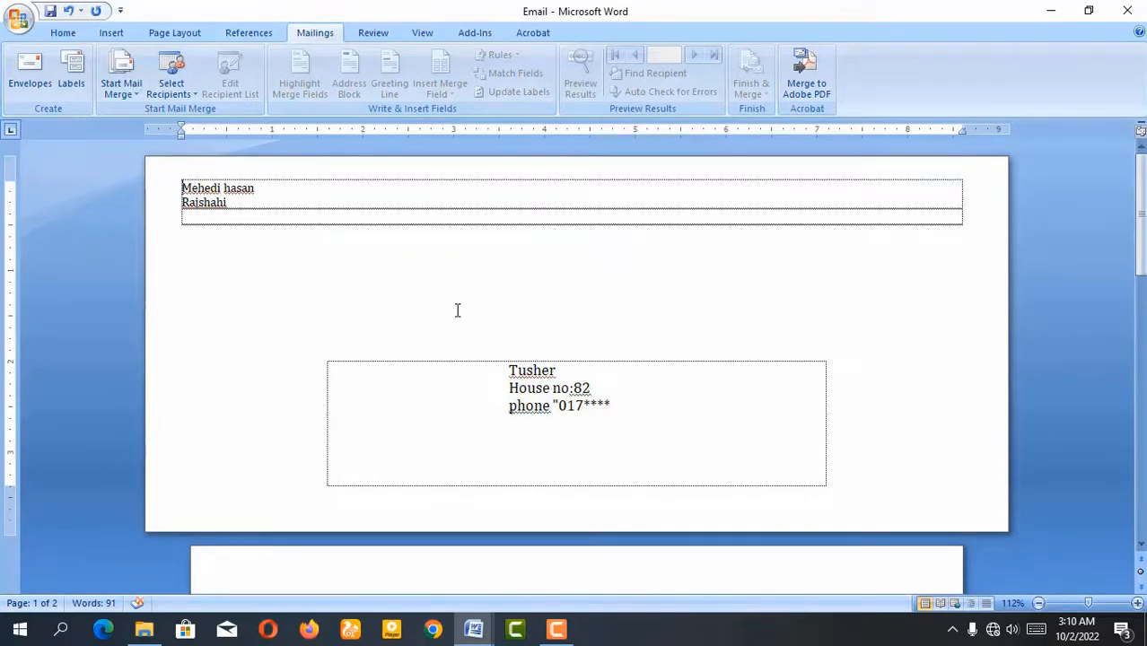
key(ctrl+z)
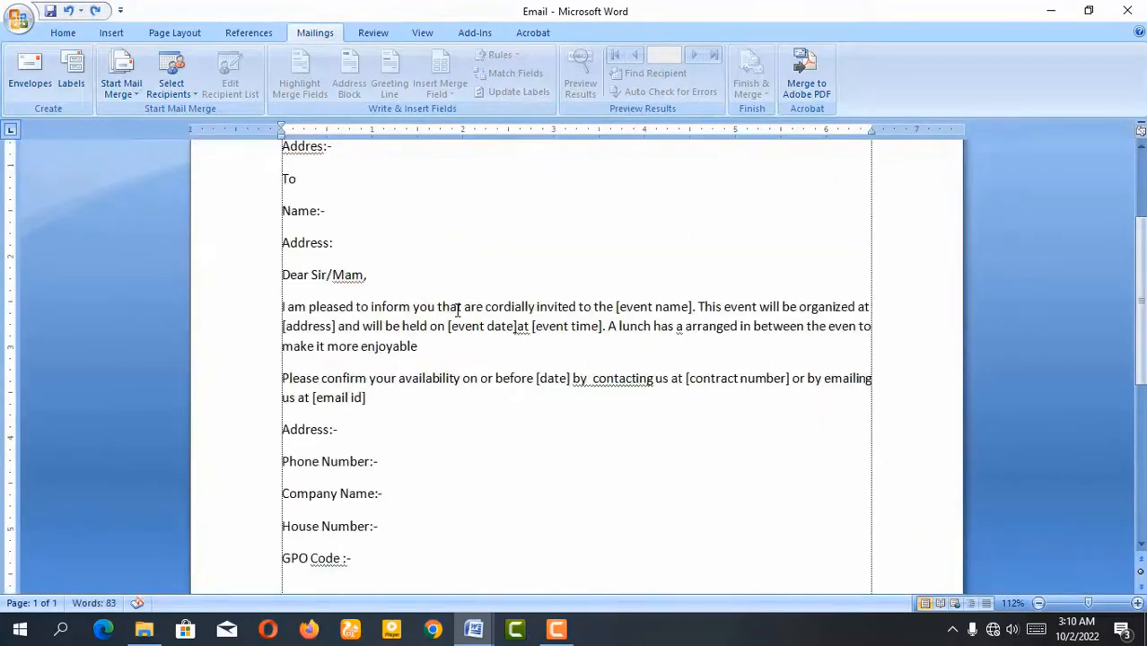
- Examine the invitation letter from the From block down to the closing contact fields ending with GPO Code
scroll(409, 235, up, 3)
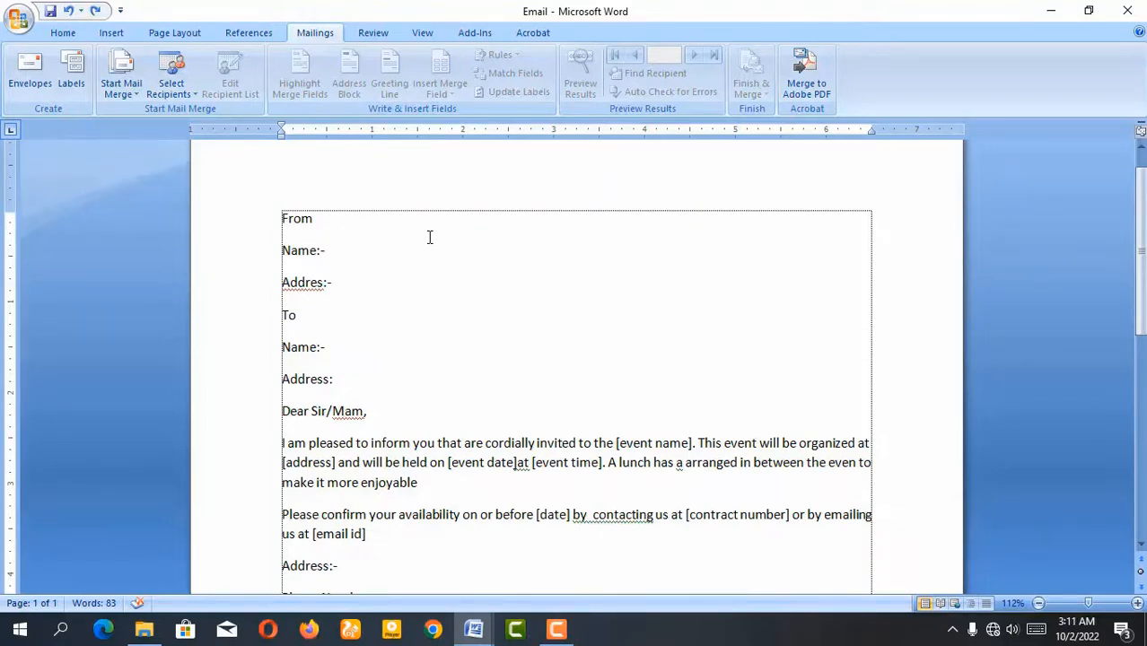
scroll(404, 248, down, 5)
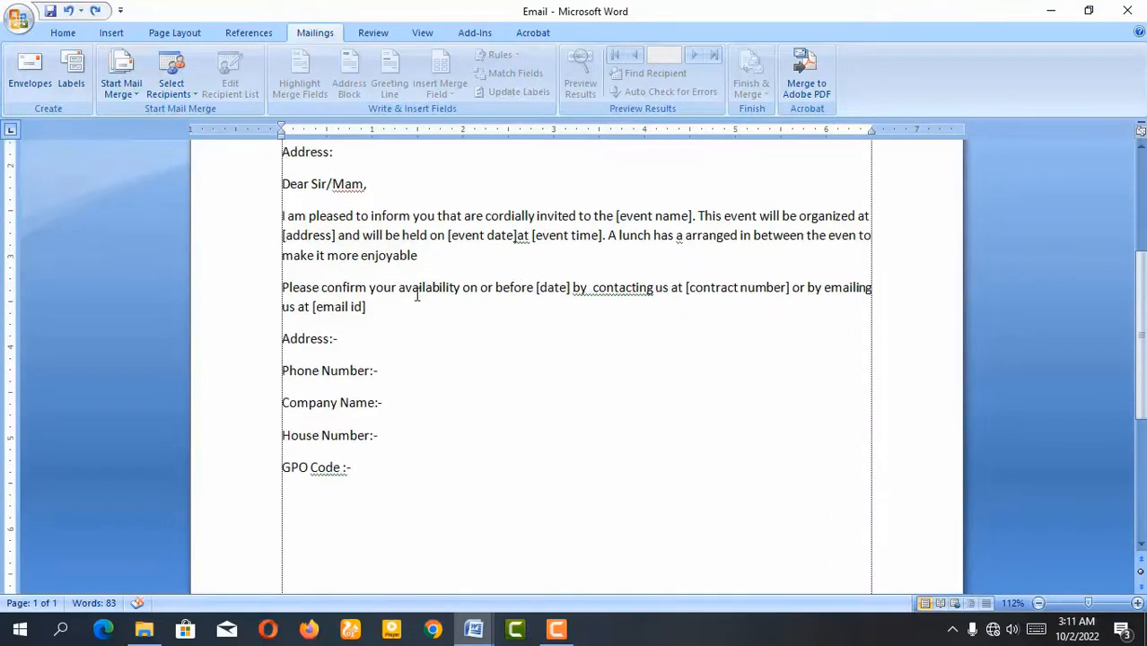
scroll(417, 300, up, 4)
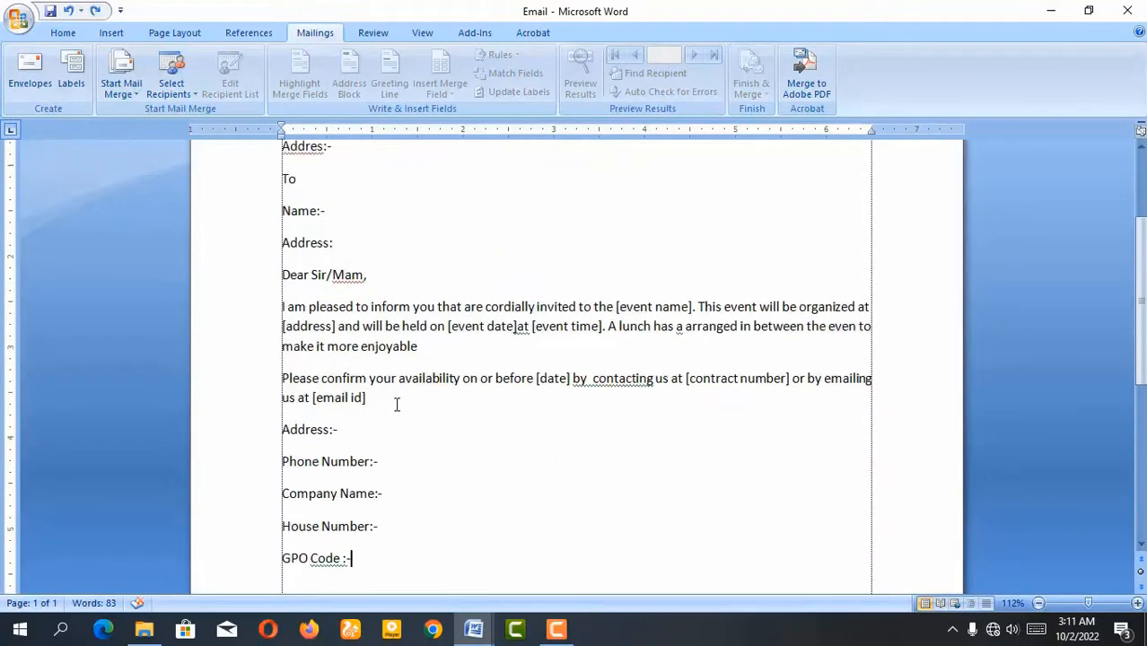
scroll(397, 402, up, 3)
scroll(348, 327, down, 3)
scroll(335, 233, up, 1)
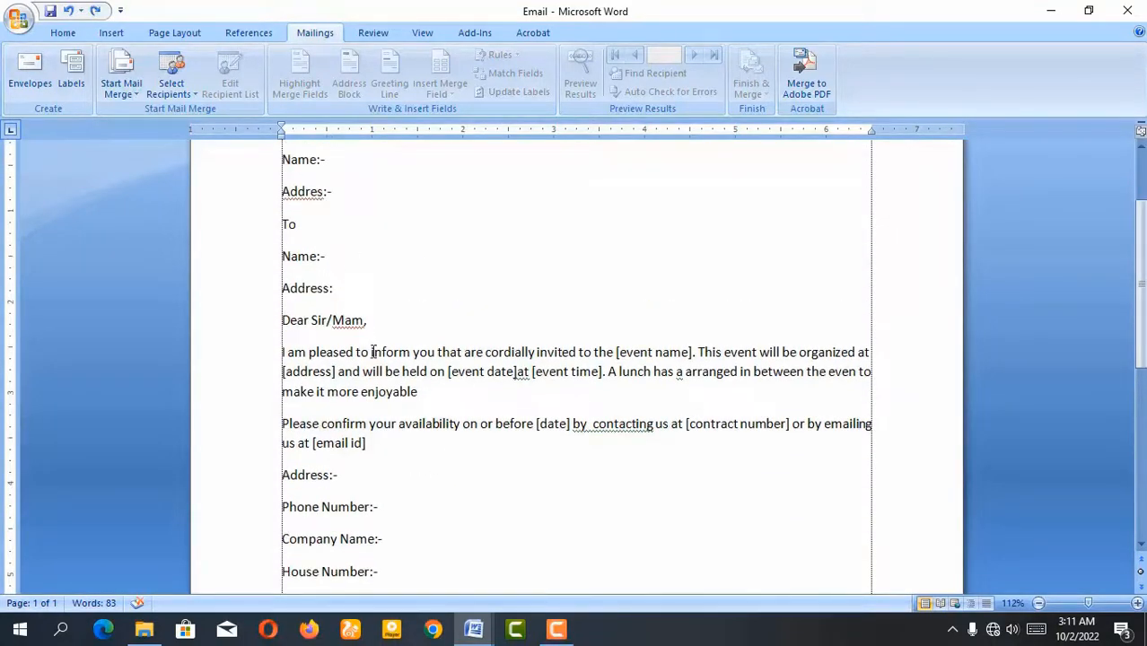
scroll(373, 352, down, 1)
click(345, 562)
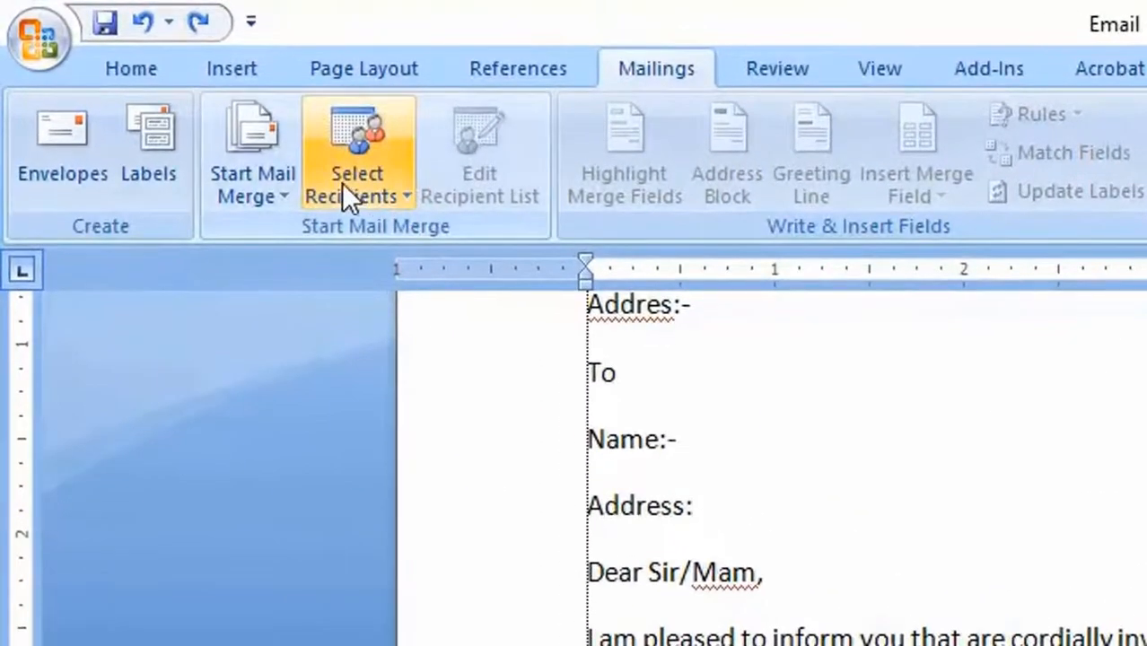
- Start a new recipient list for the mail merge and move its dialog to a clear spot
click(338, 192)
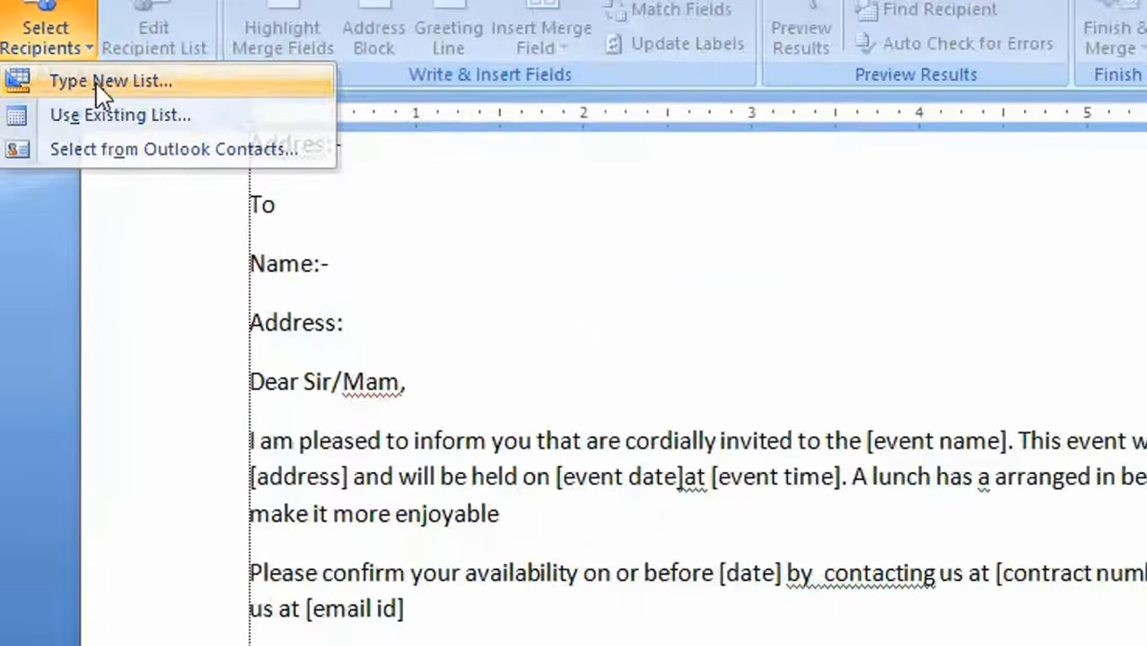
click(408, 234)
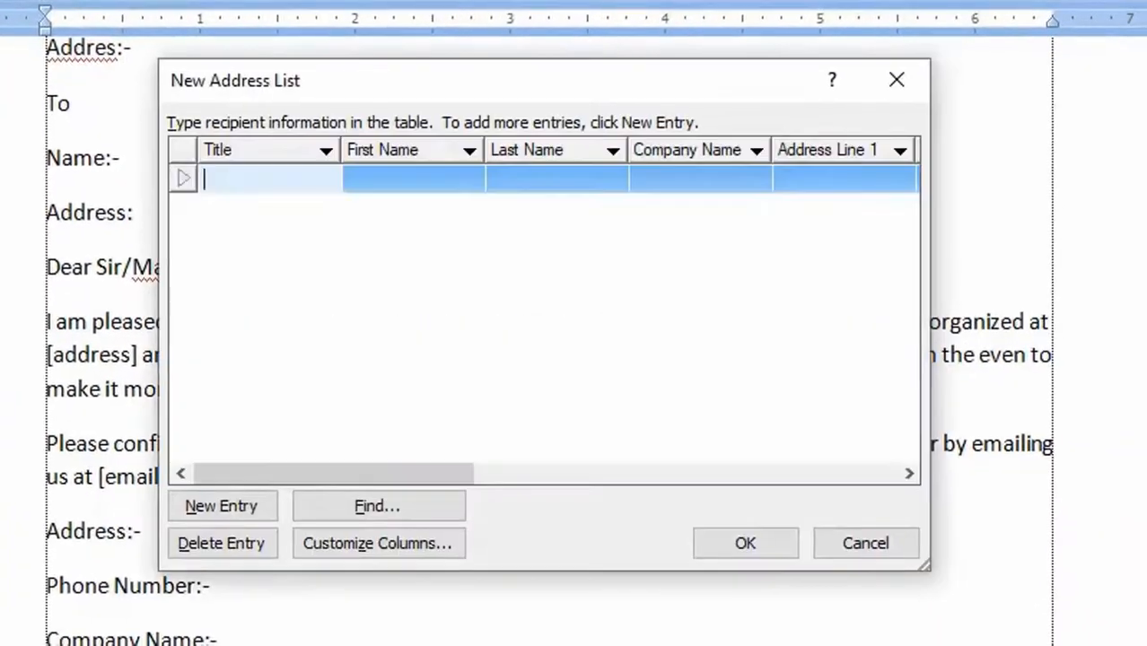
drag(427, 87, 699, 49)
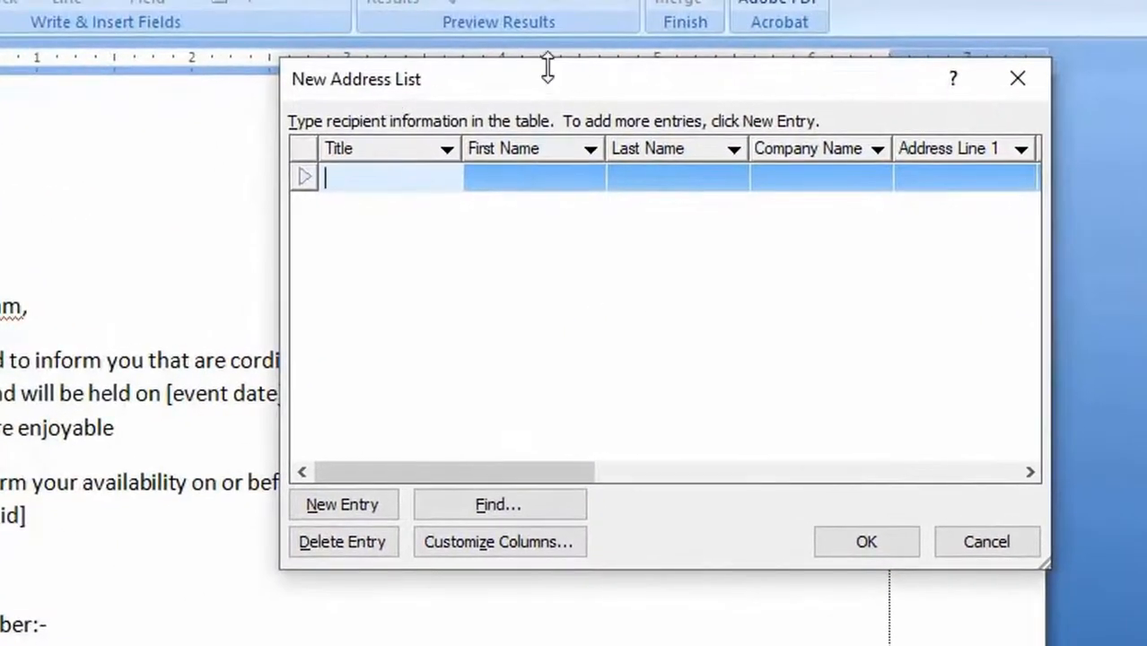
drag(522, 83, 457, 65)
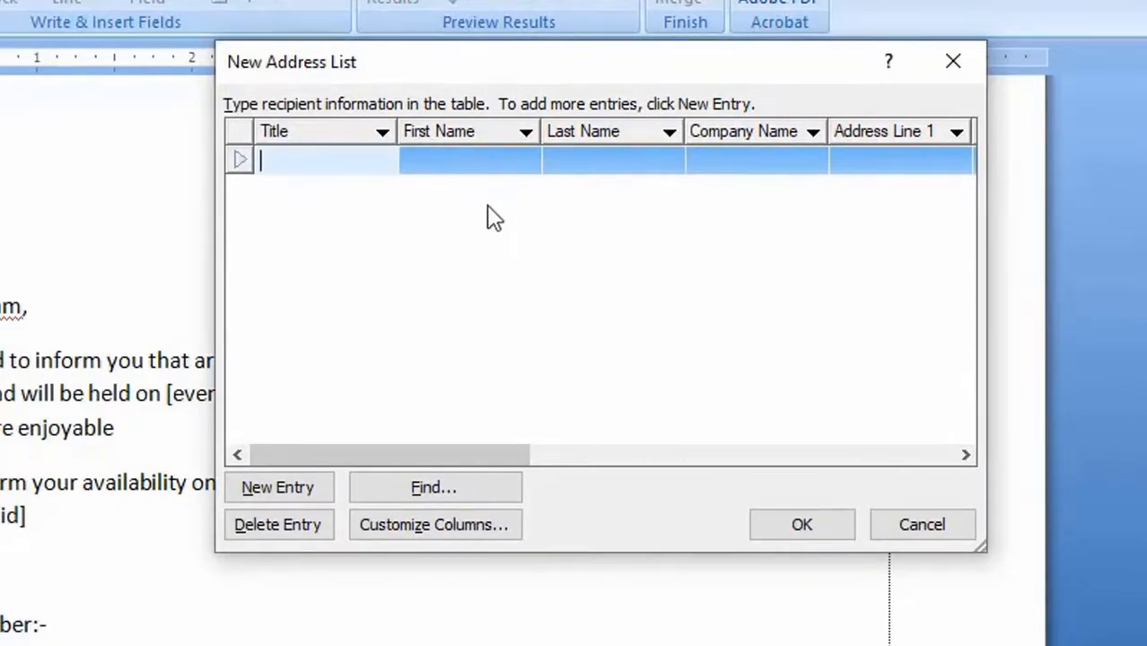
- Customize the address list's columns by deleting the Title field
click(390, 528)
drag(321, 158, 532, 37)
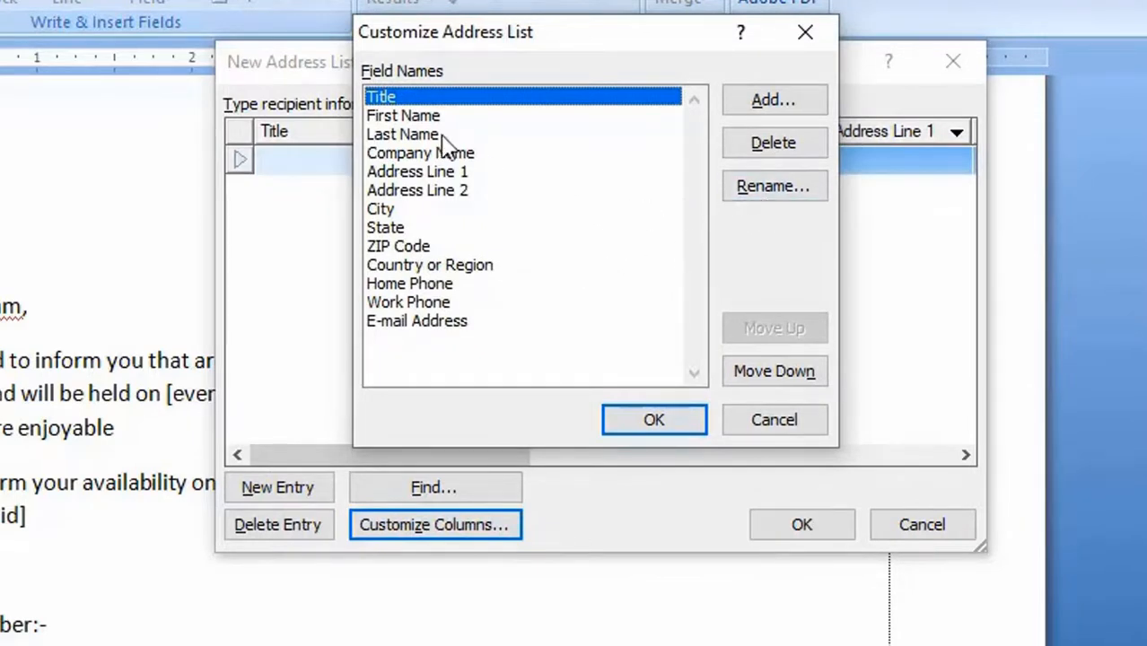
click(787, 145)
click(303, 445)
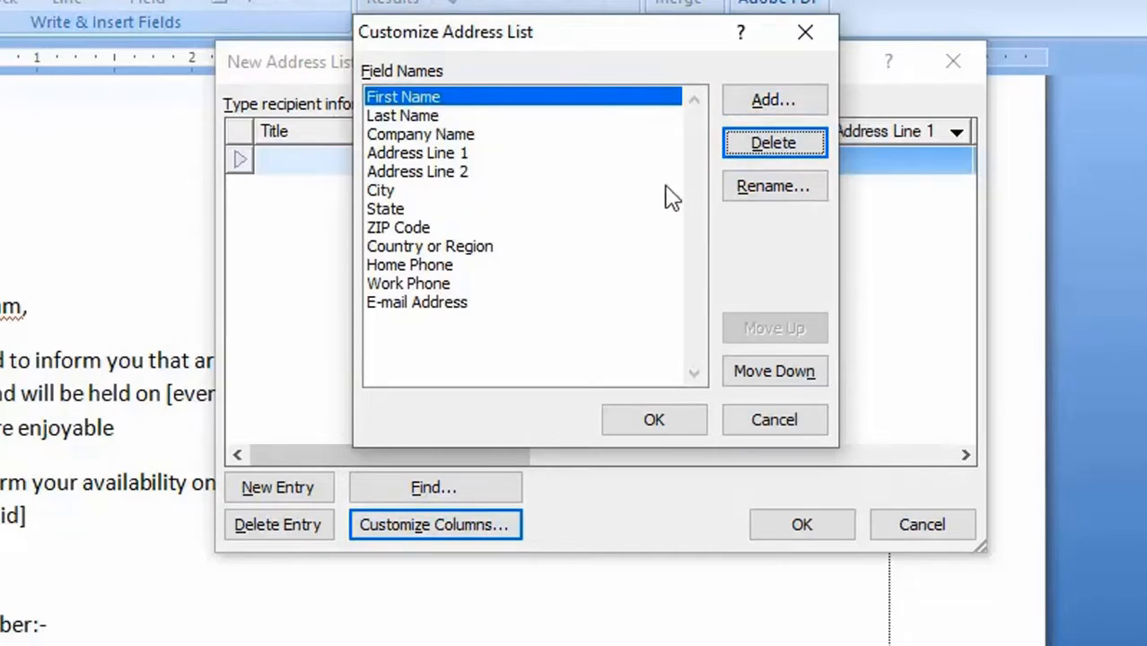
- Rename the First Name field to Name, without a leading space
click(755, 191)
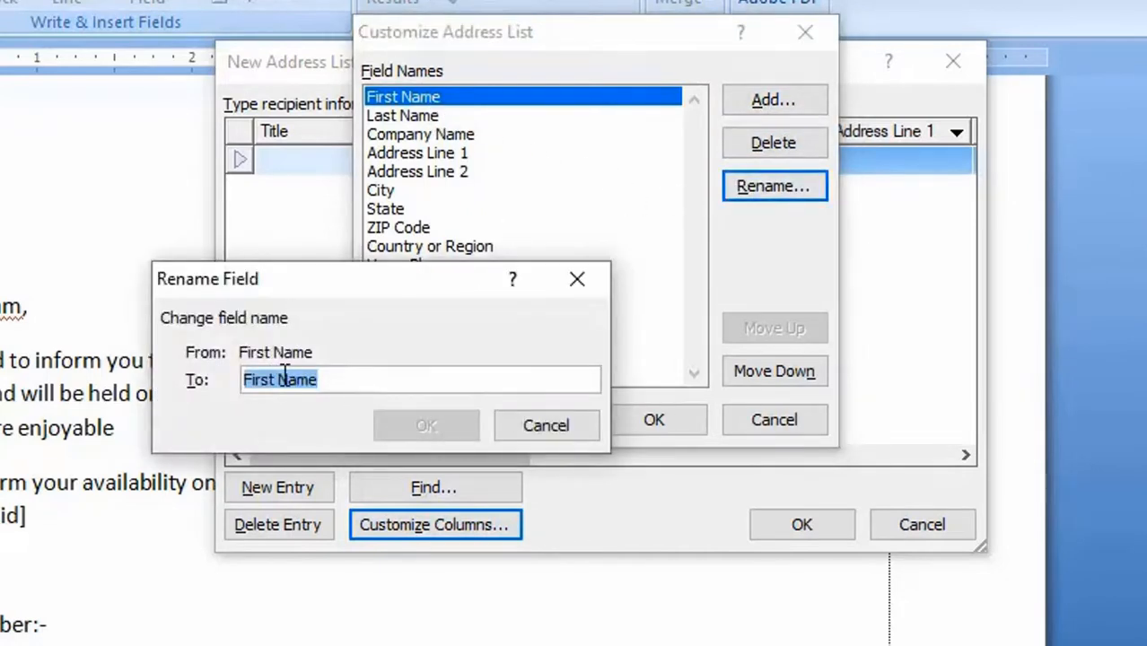
drag(274, 379, 176, 393)
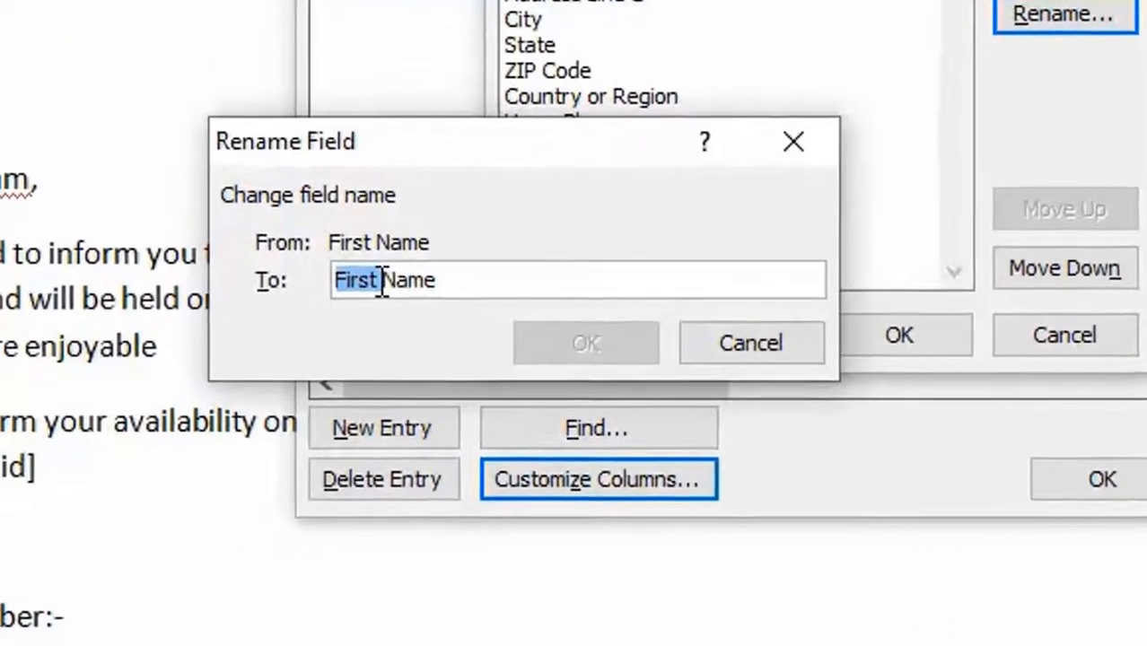
click(384, 282)
key(BackSpace)
key(BackSpace)
key(BackSpace)
key(BackSpace)
key(BackSpace)
key(BackSpace)
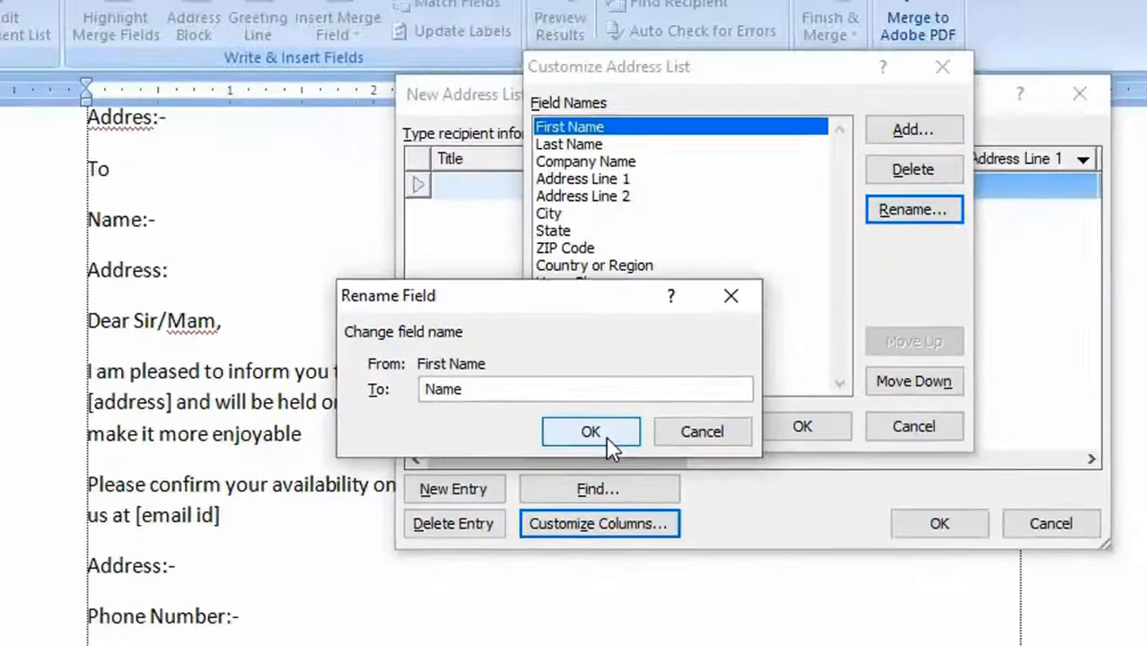
click(590, 431)
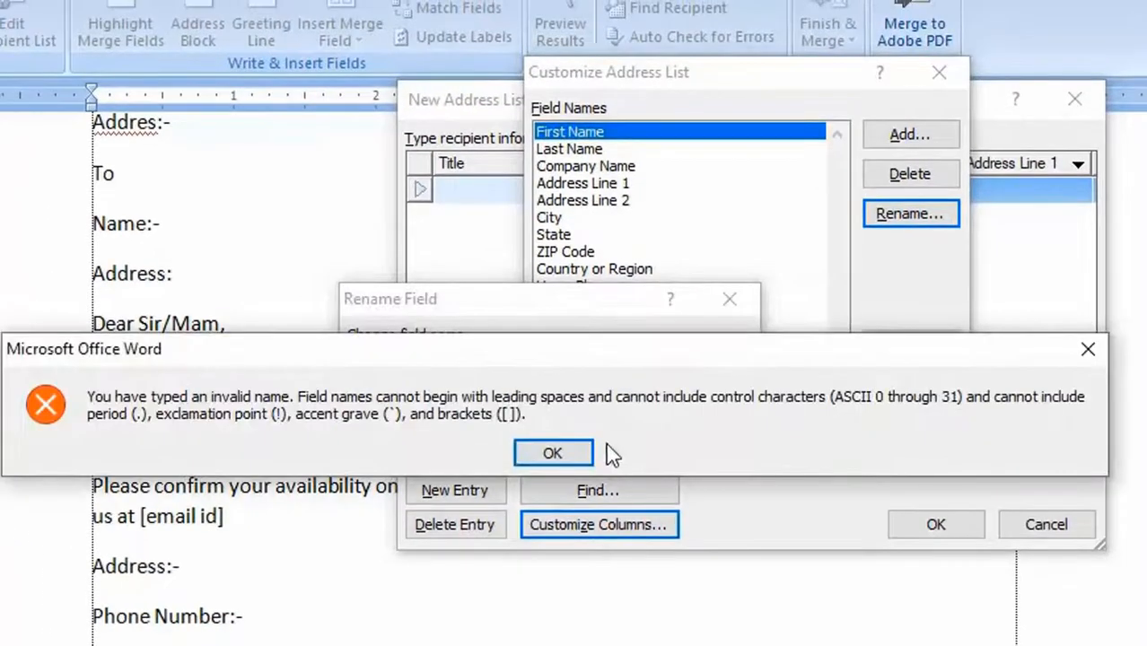
click(607, 453)
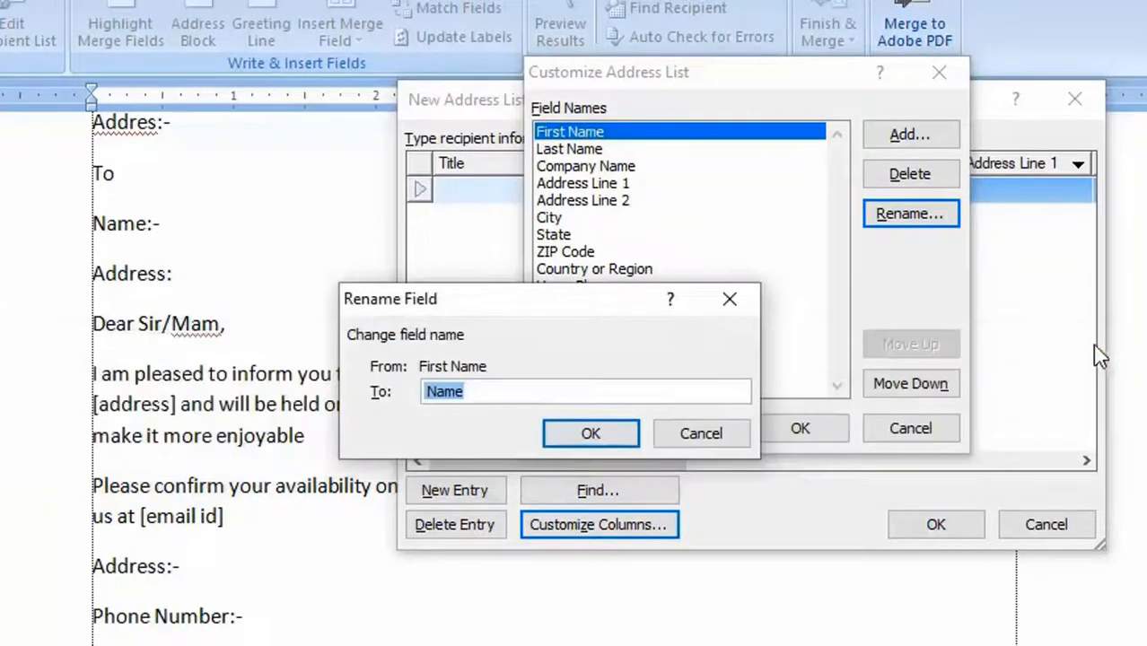
click(429, 391)
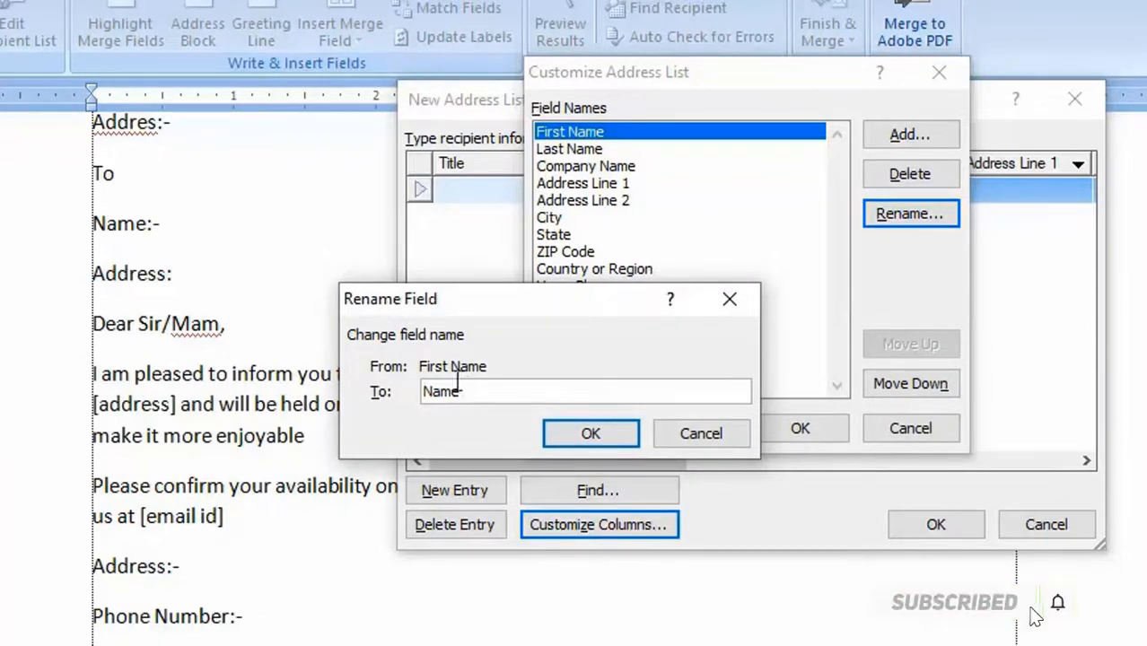
click(590, 433)
- Rename the Last Name field to Name 2
click(603, 153)
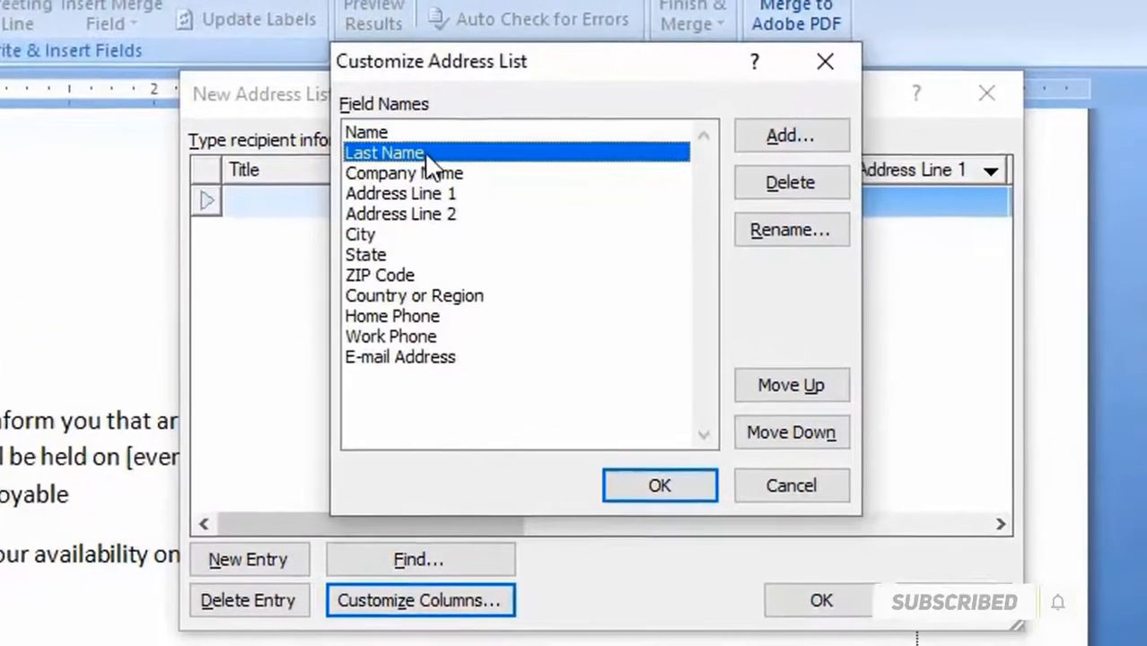
click(773, 238)
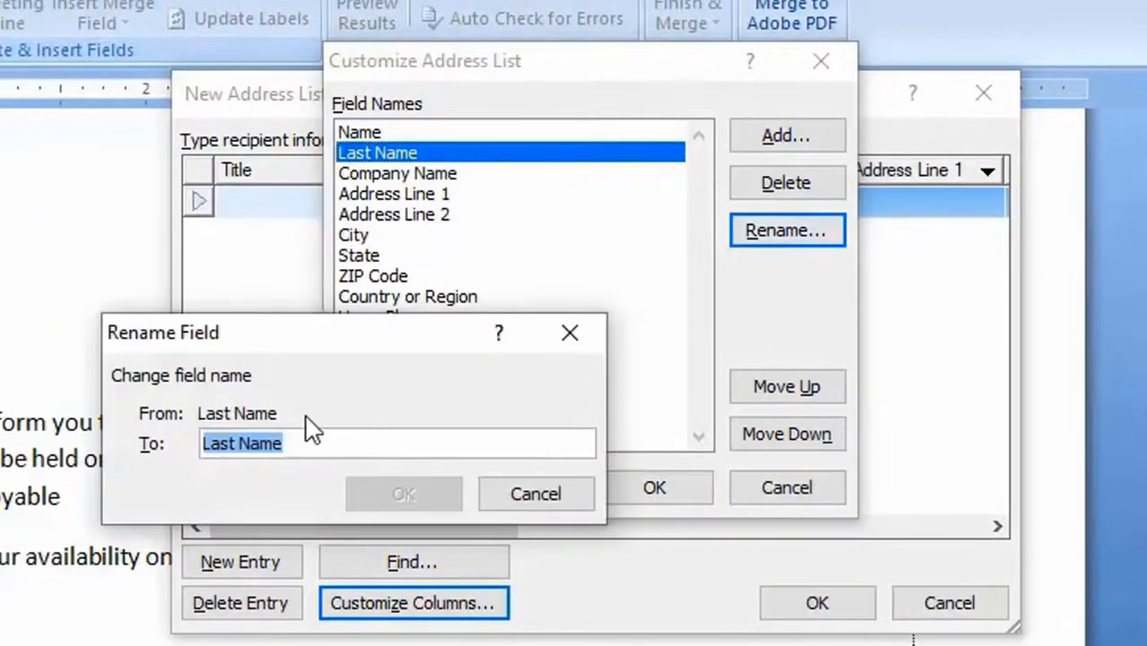
click(244, 446)
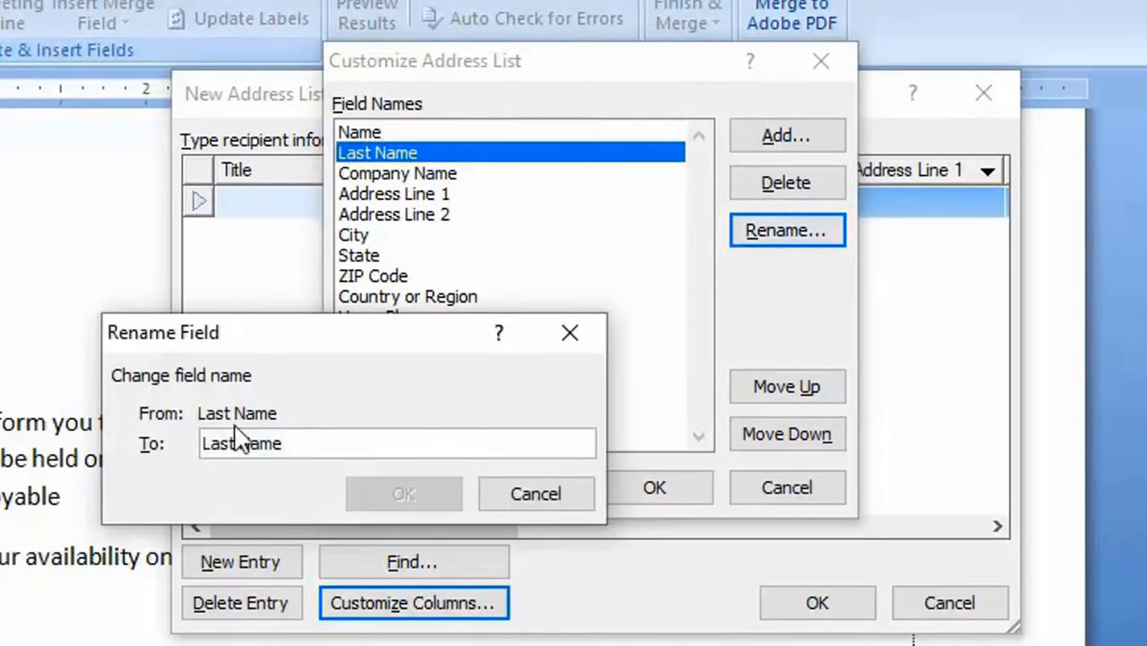
key(BackSpace)
key(BackSpace)
key(BackSpace)
key(BackSpace)
key(BackSpace)
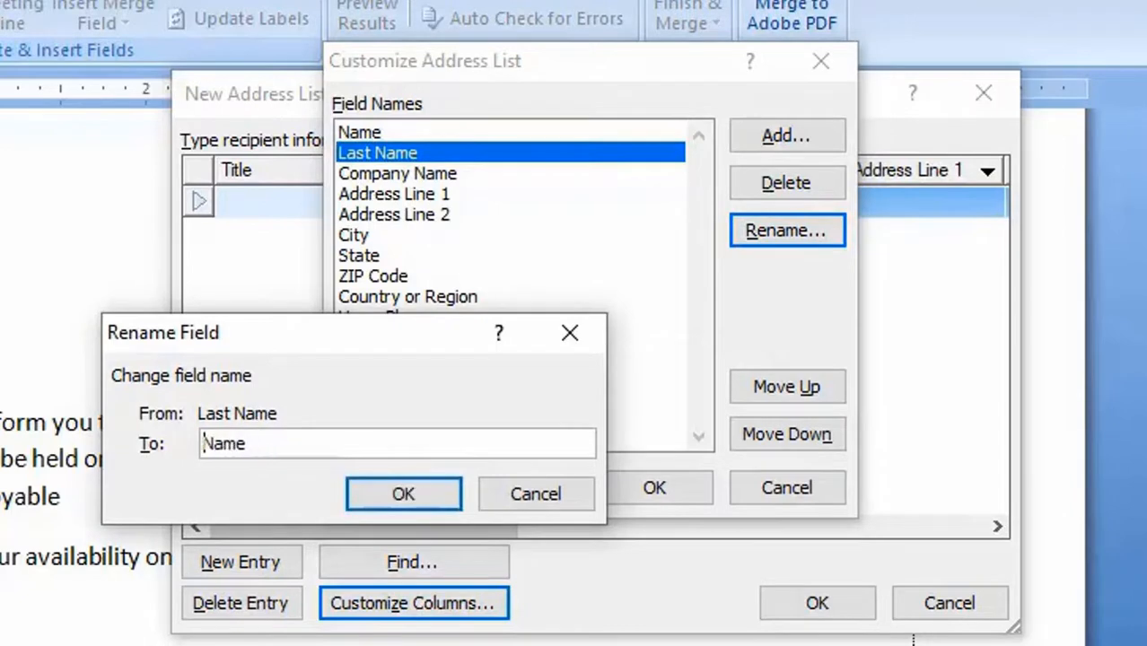
click(307, 442)
text(2)
click(384, 499)
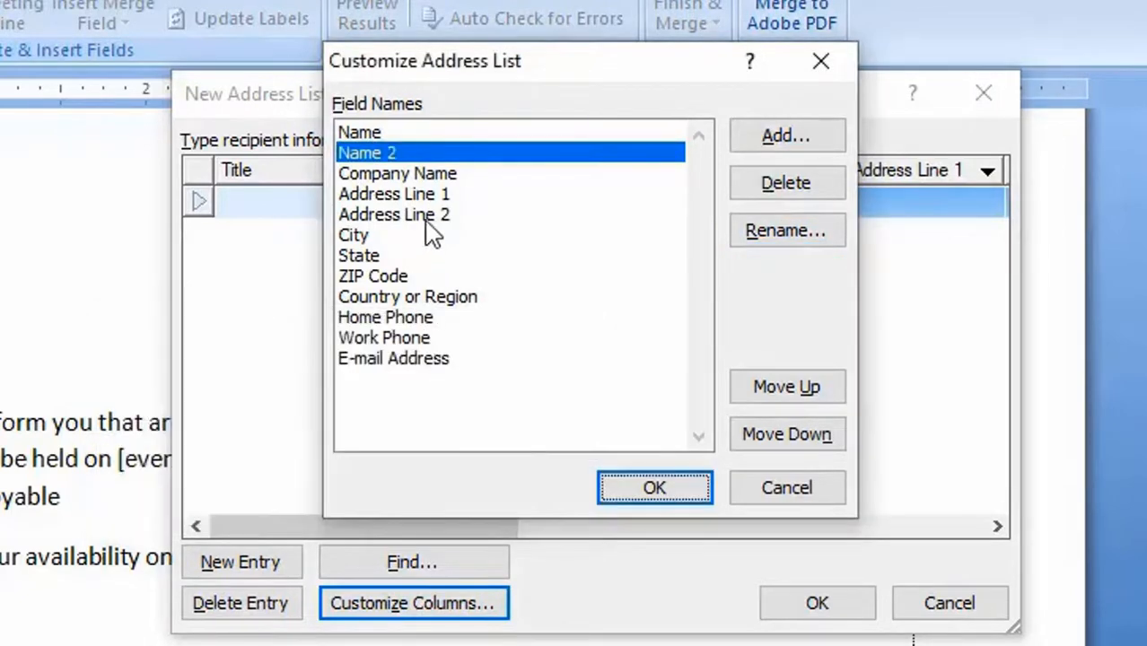
- Delete the City field from the address list's columns
click(435, 184)
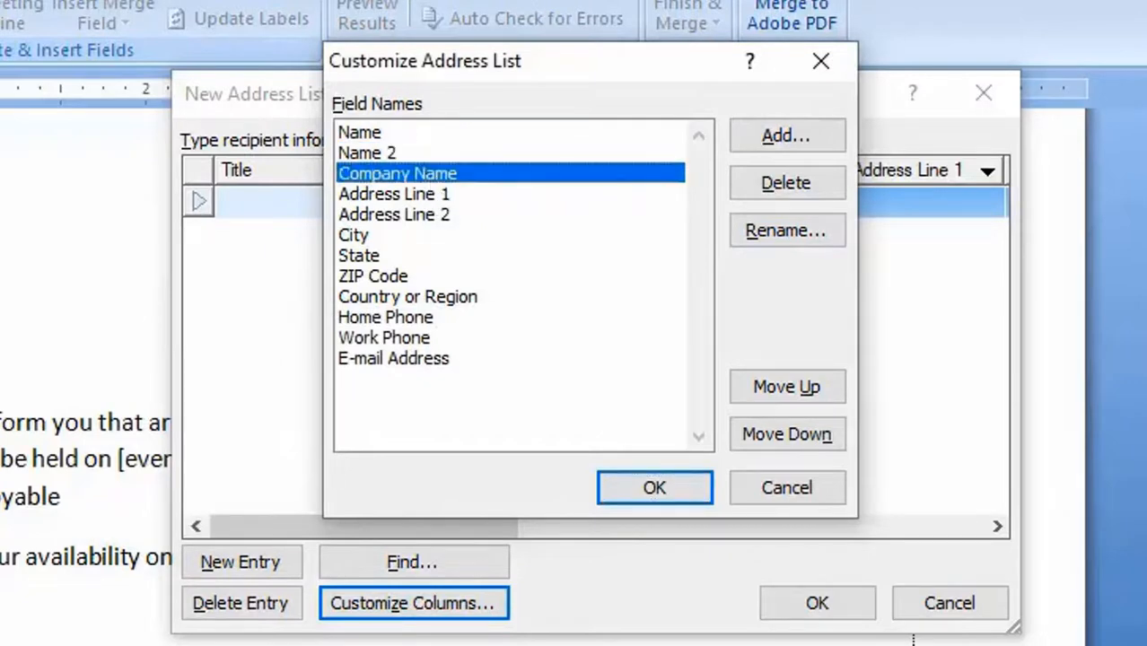
click(447, 198)
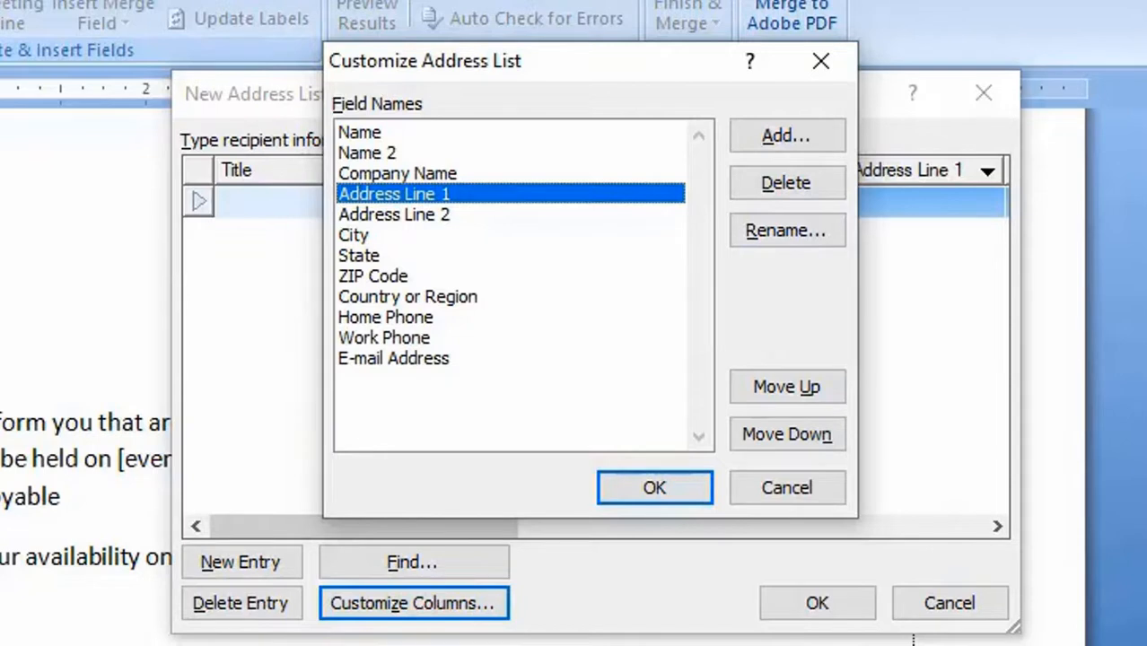
click(461, 238)
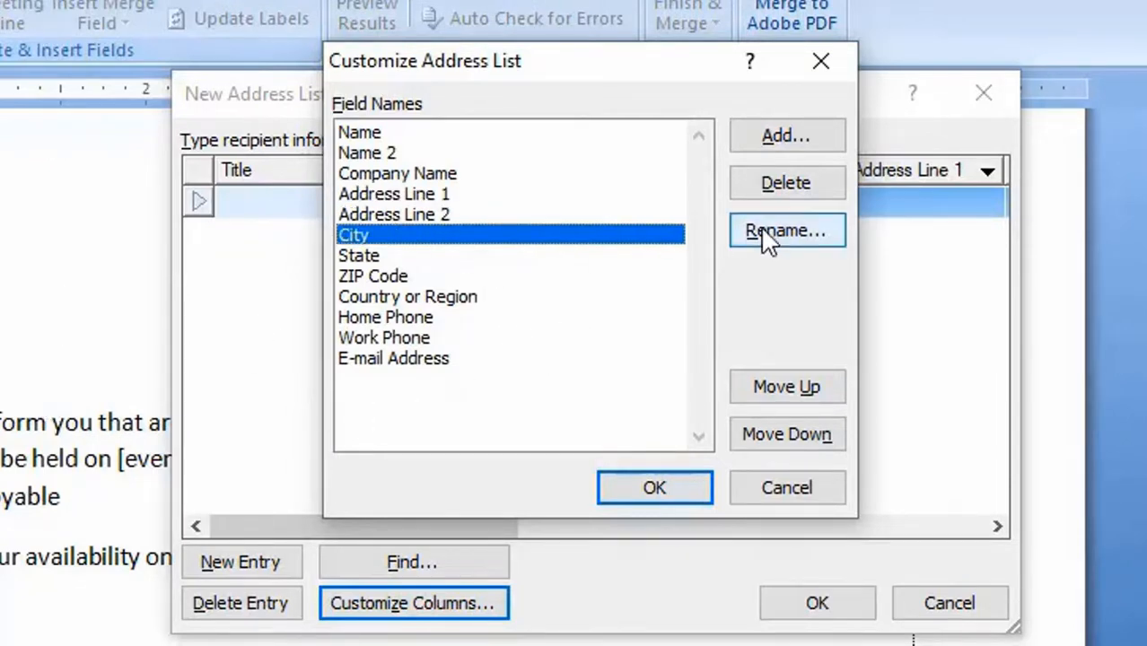
click(798, 188)
click(343, 516)
- Rename the State field to Event time in the address list's columns
click(356, 236)
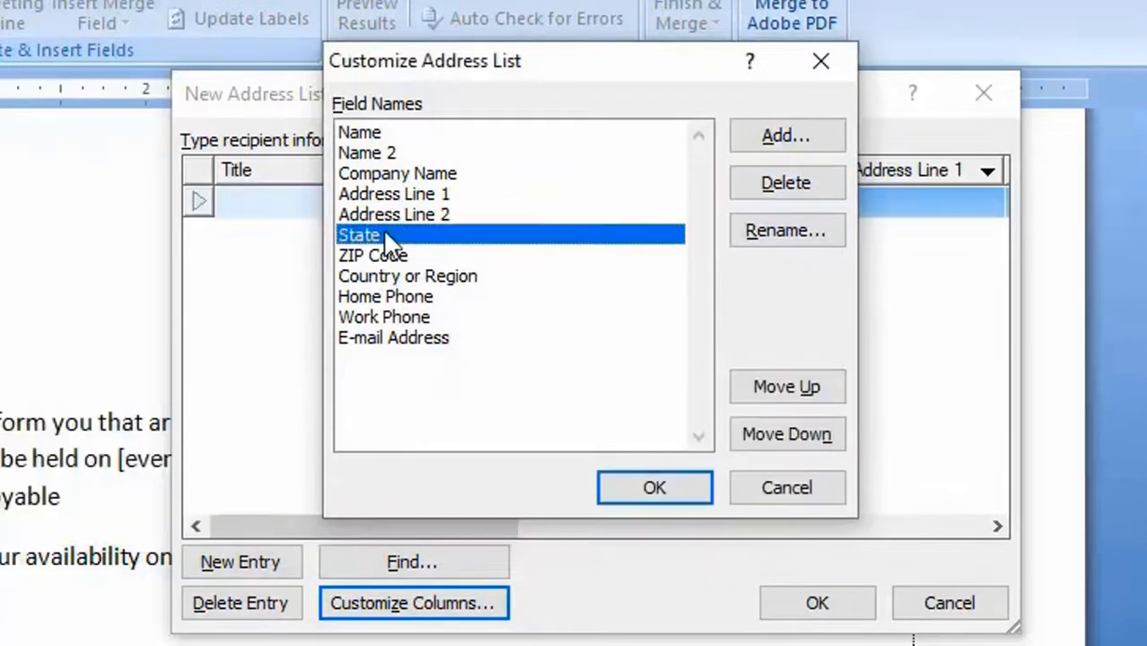
click(790, 235)
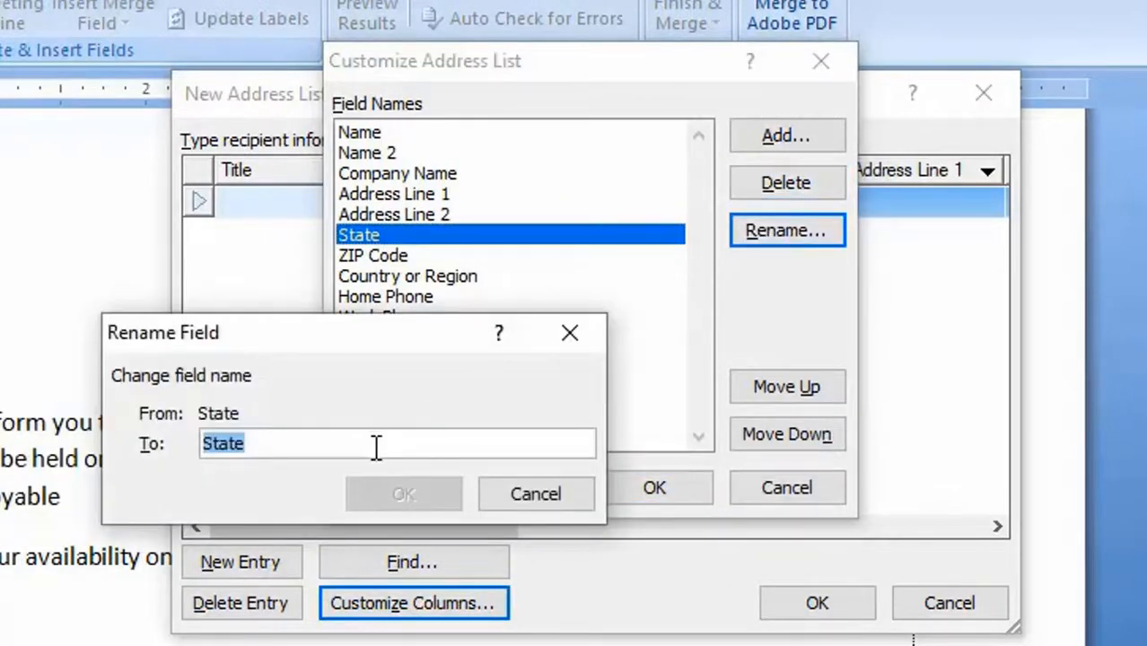
text(C)
key(BackSpace)
text(E)
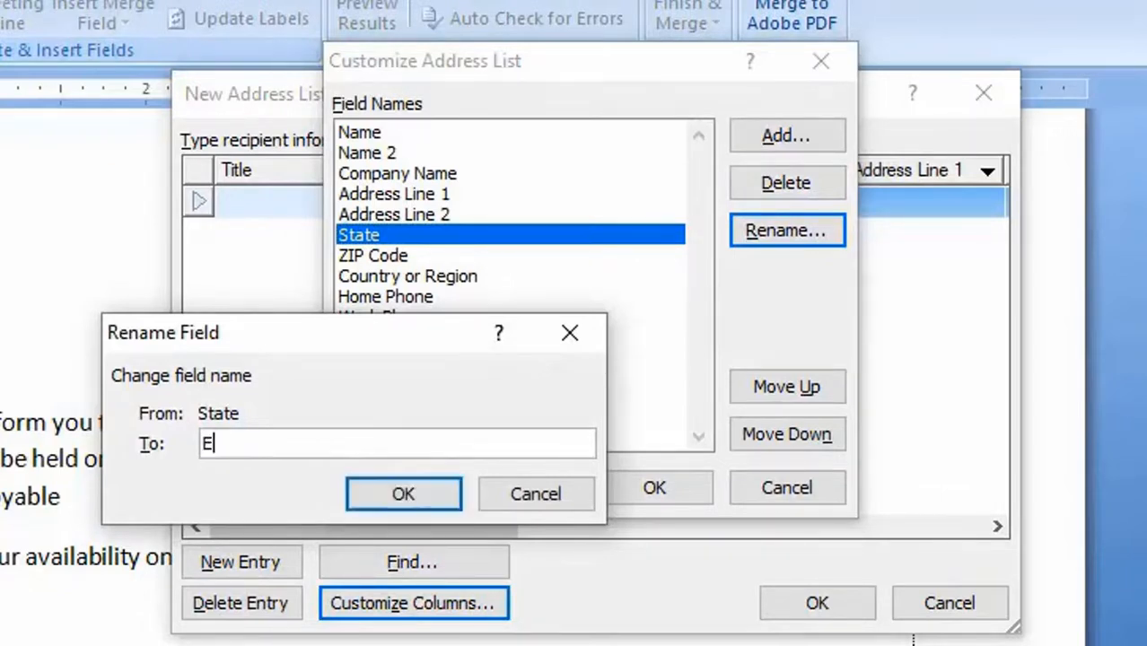
text(vent time)
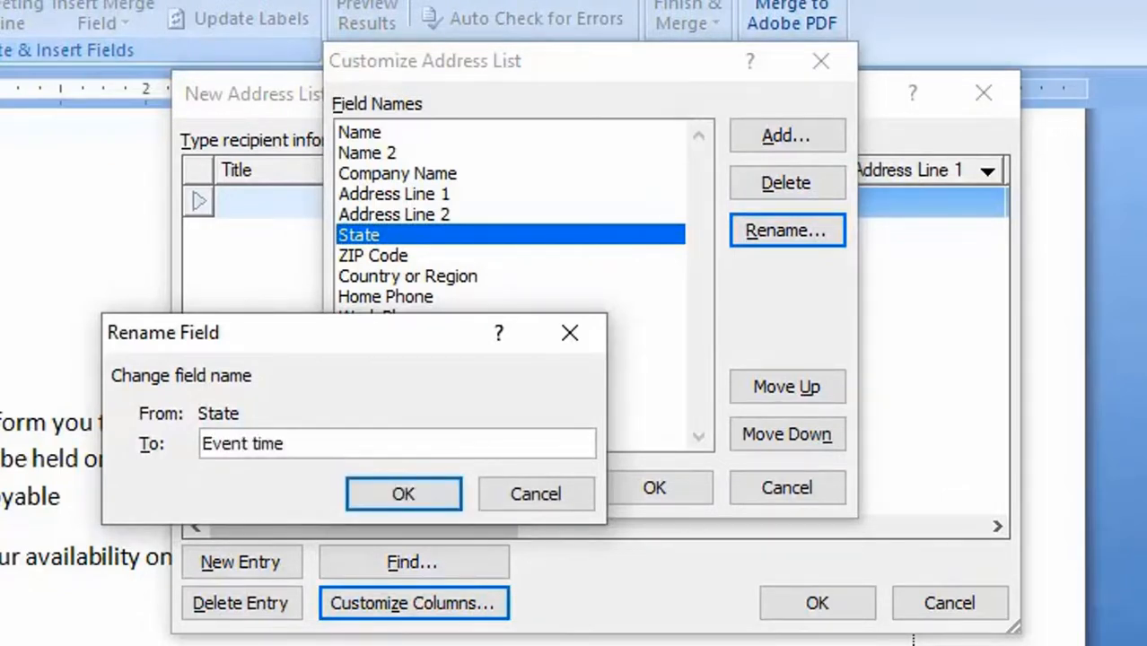
click(406, 499)
- Rename the ZIP Code field to GOP Code
click(433, 260)
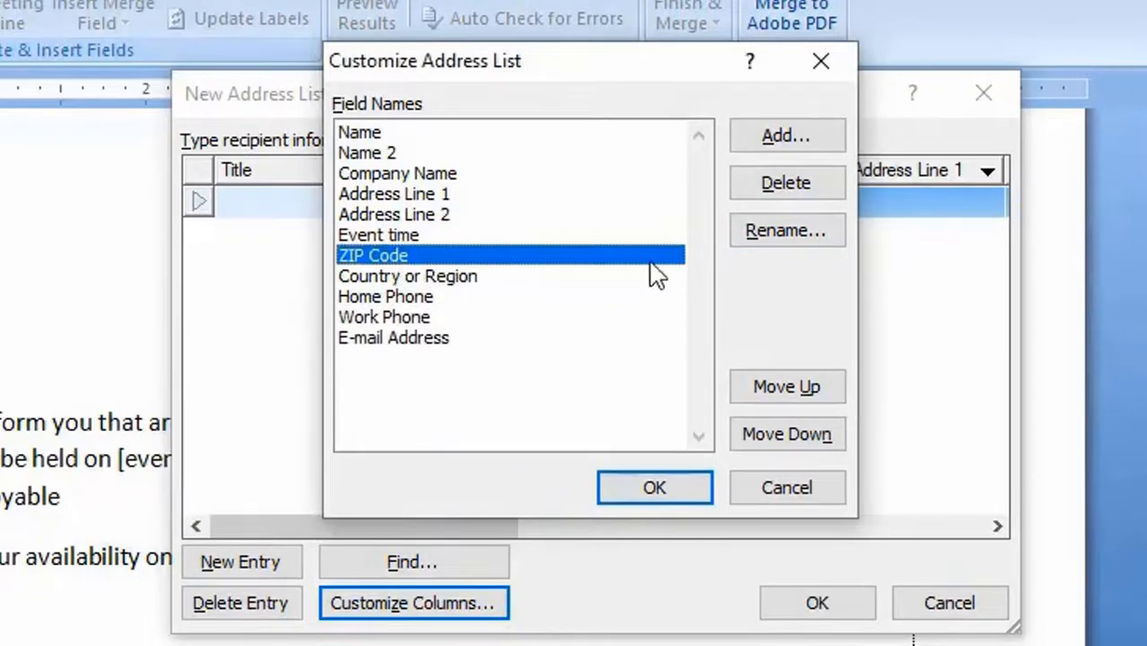
click(754, 238)
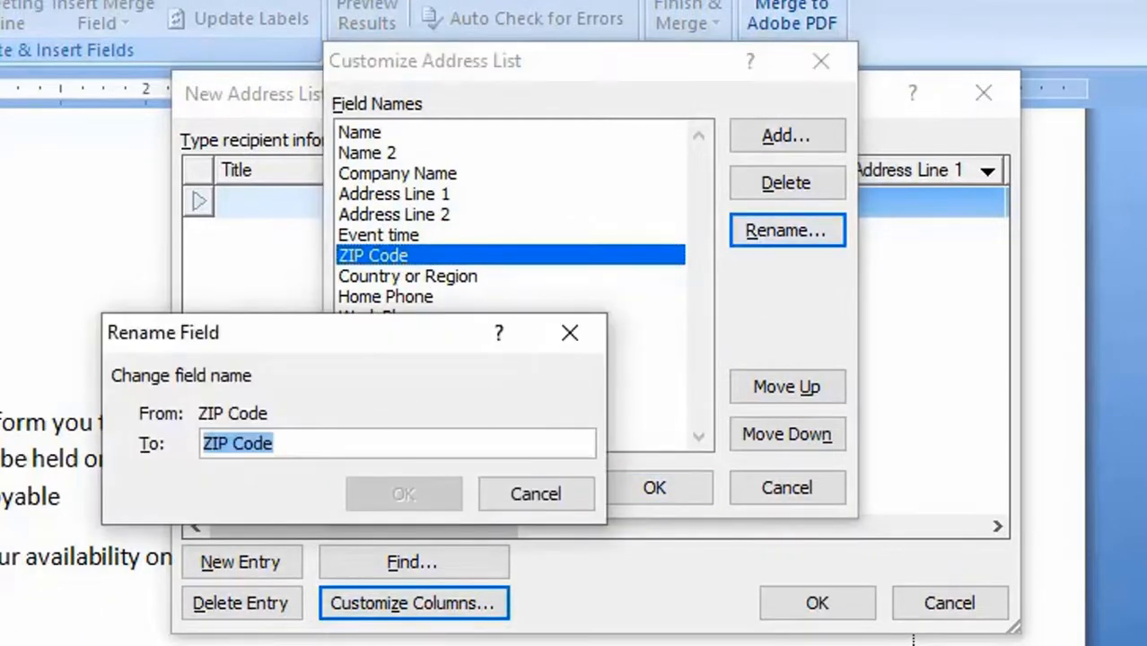
drag(221, 445, 190, 446)
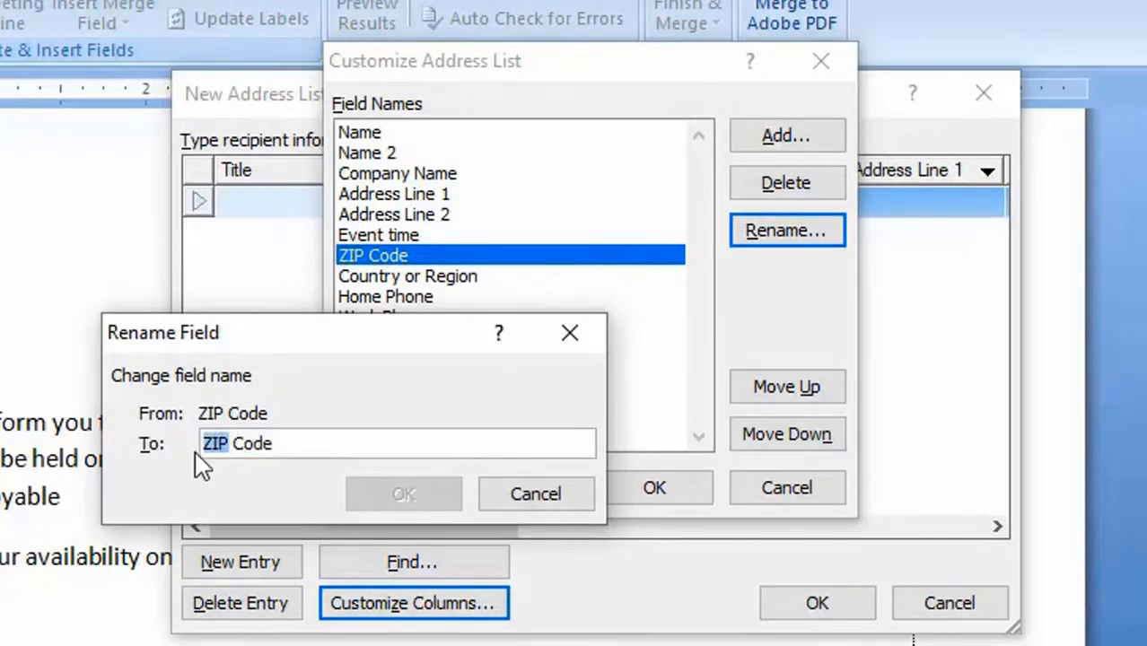
text(GOP)
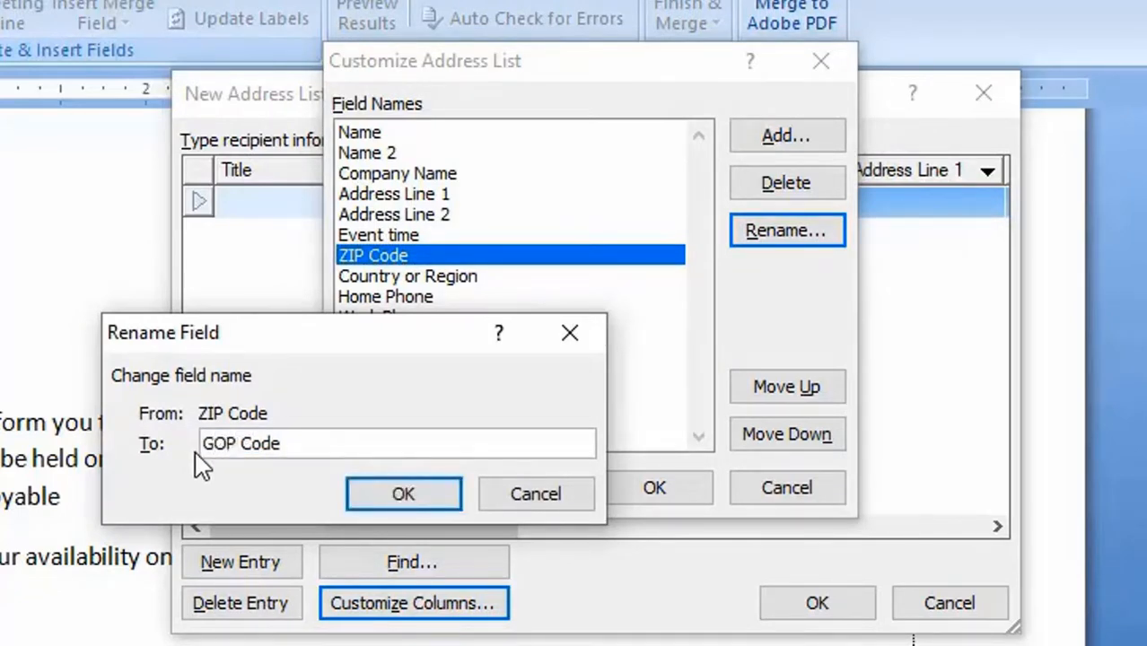
click(418, 496)
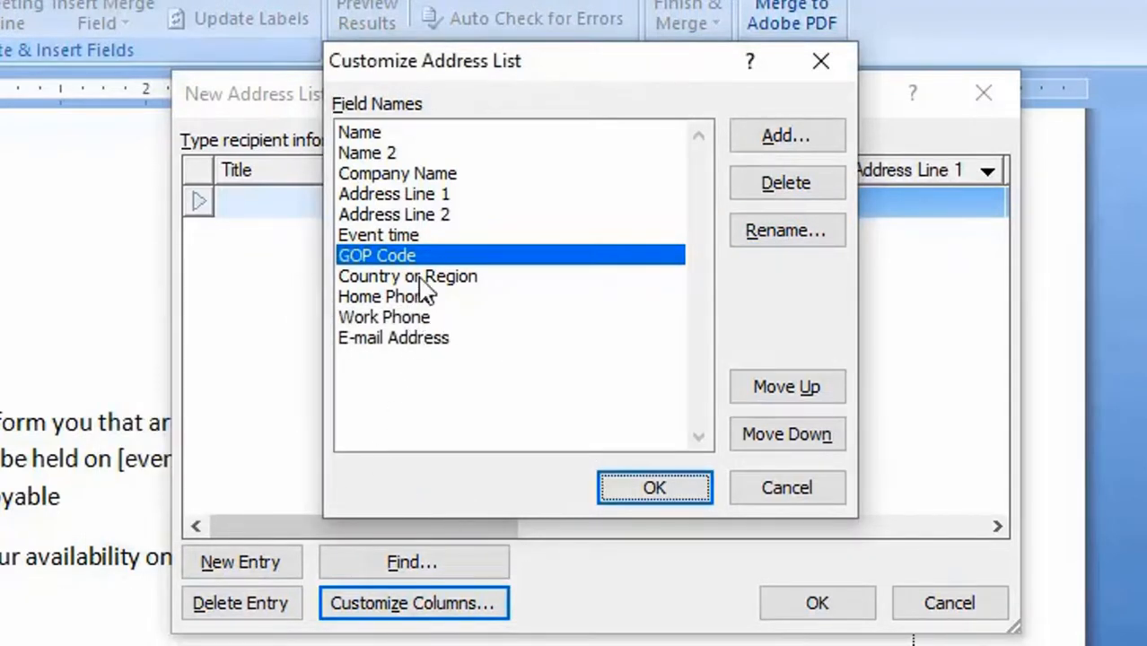
- Add a new field named House number directly after GOP Code
click(777, 135)
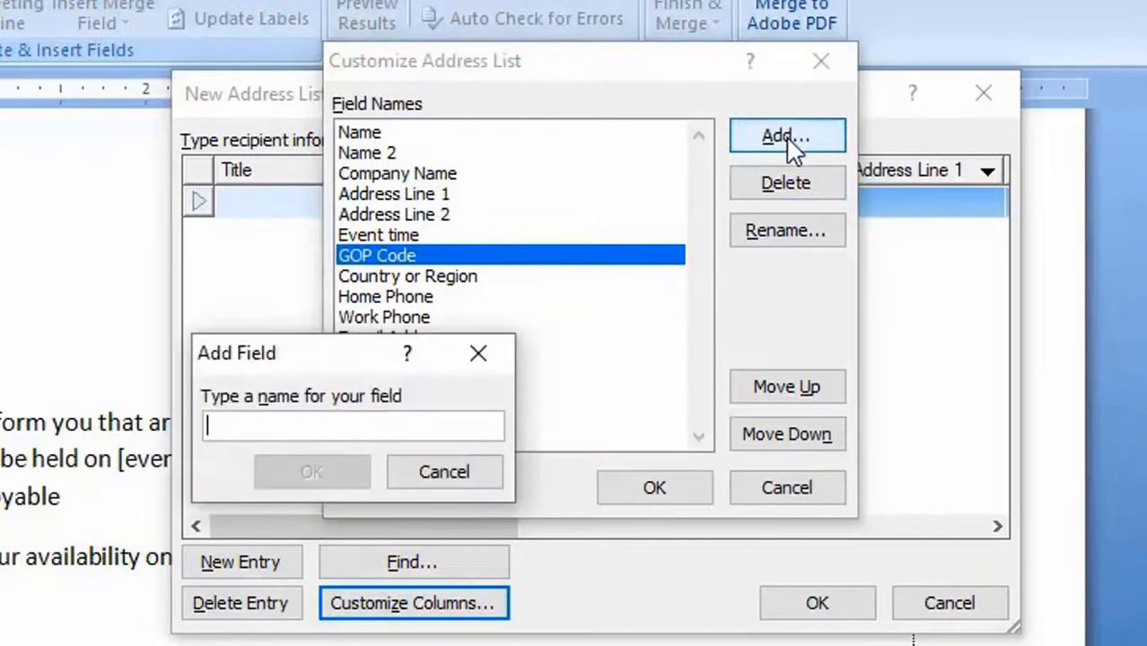
text(Ho)
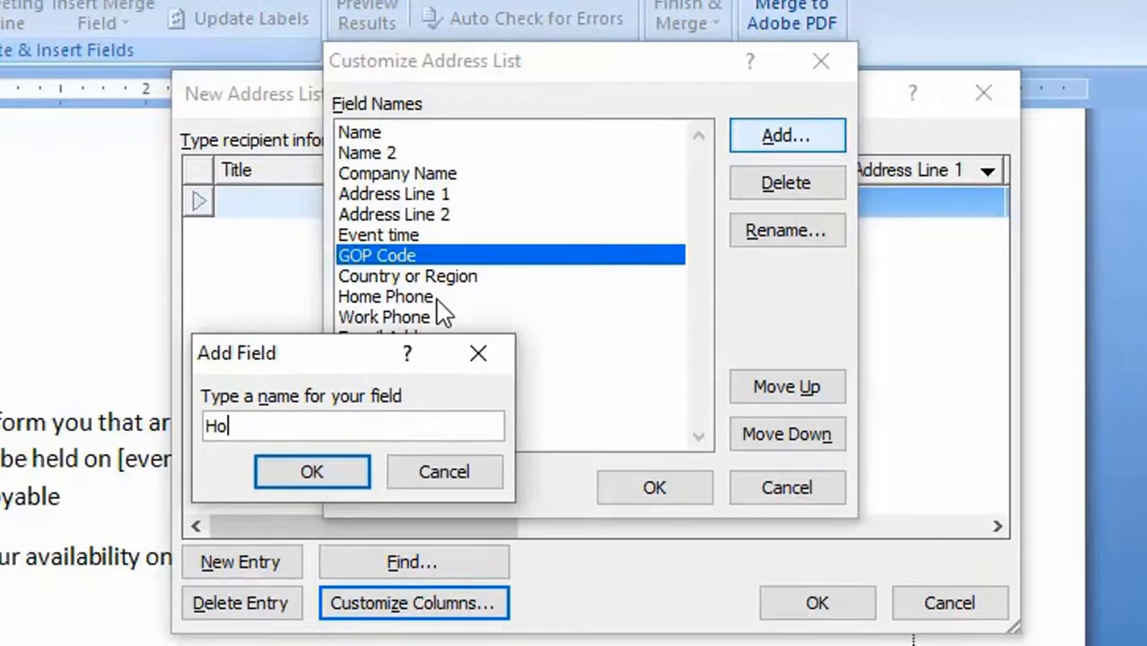
text(use number)
key(Return)
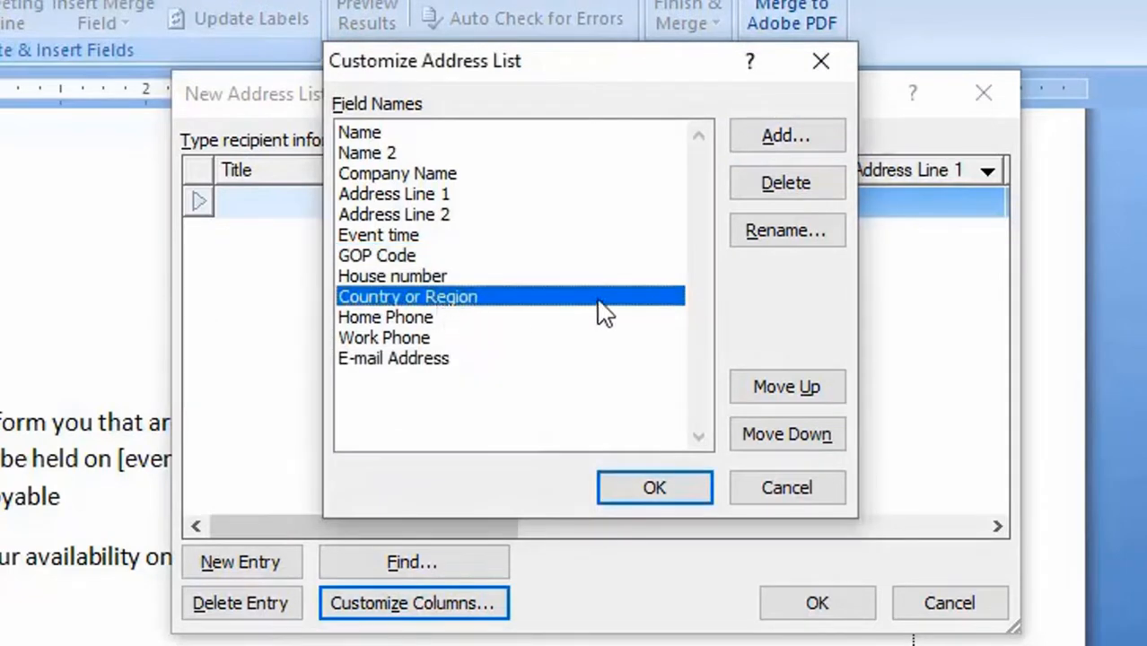
- Delete the Country or Region field and rename the Home Phone field to Phone
click(790, 186)
click(315, 517)
click(400, 299)
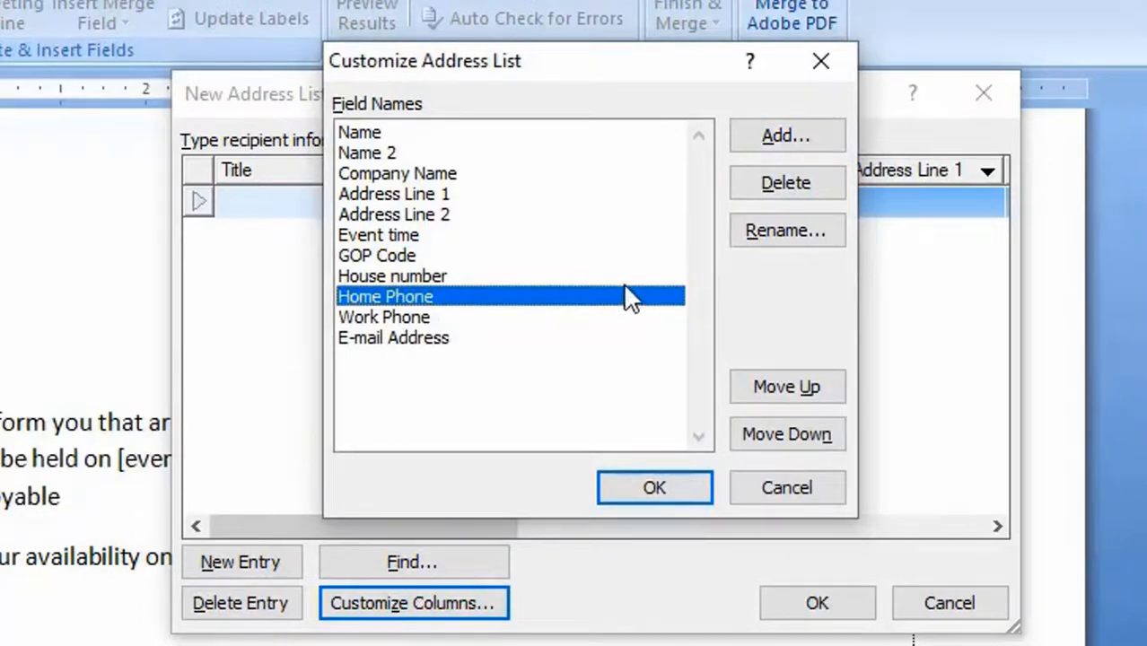
click(794, 235)
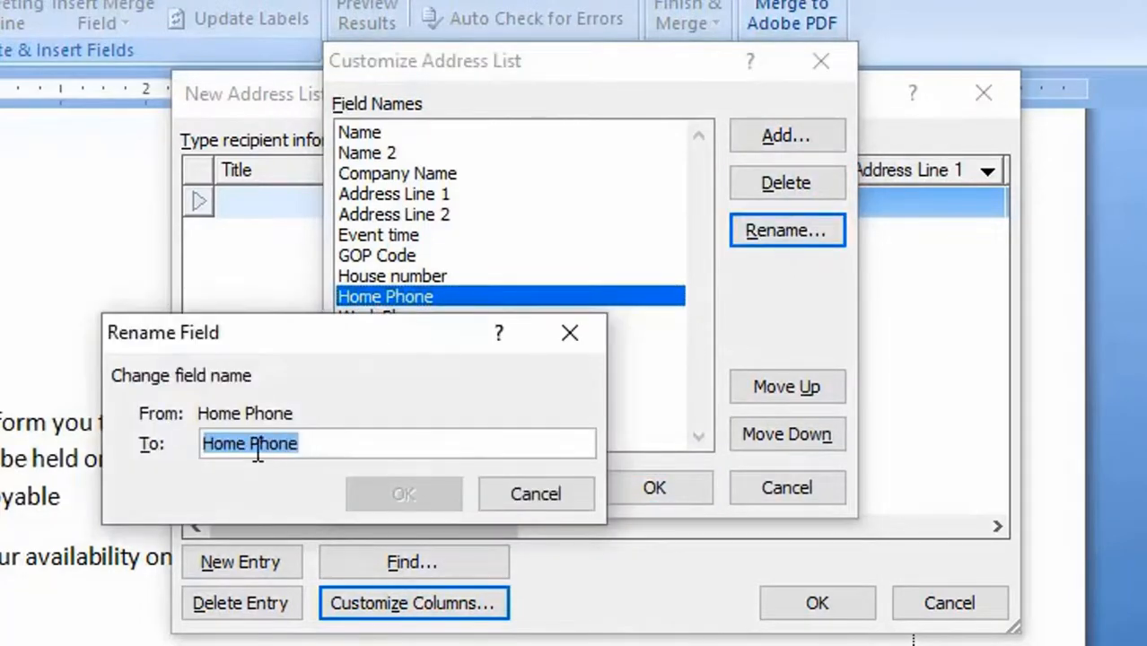
drag(253, 442, 113, 436)
key(Delete)
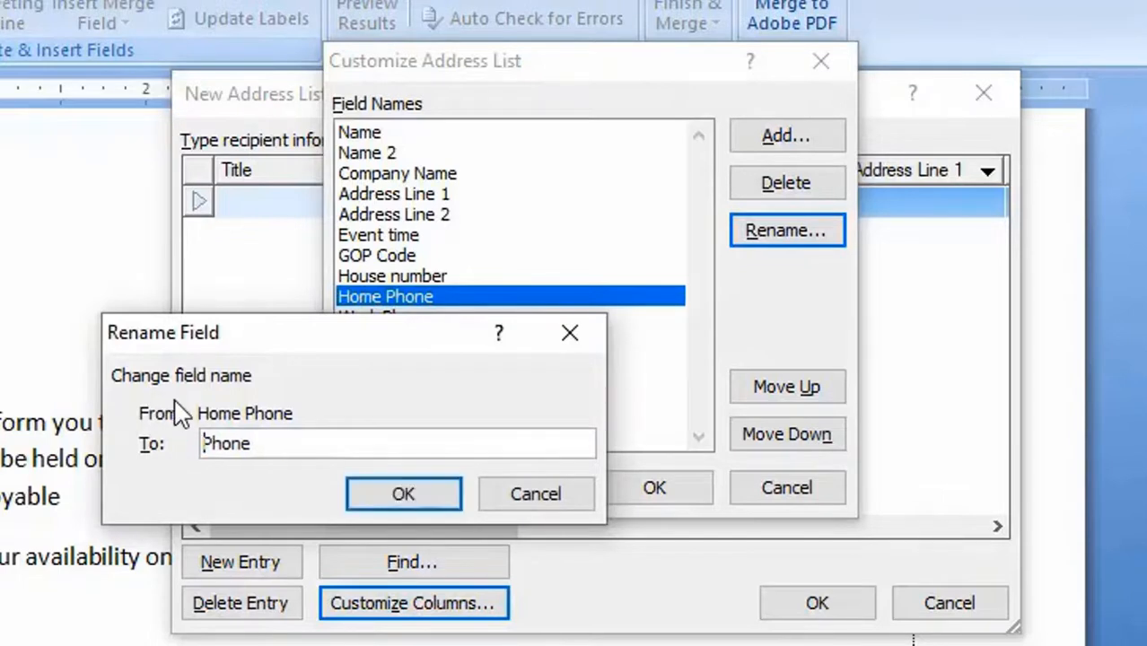
click(403, 494)
- Delete the Work Phone field from the address list's columns
click(438, 319)
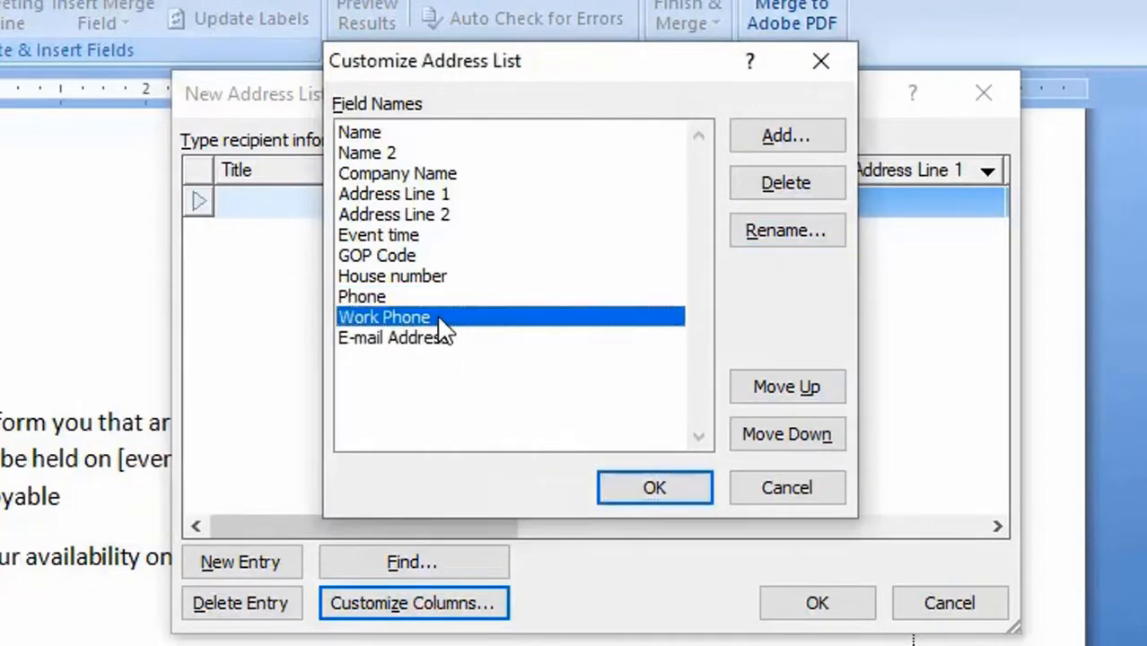
click(758, 185)
click(287, 515)
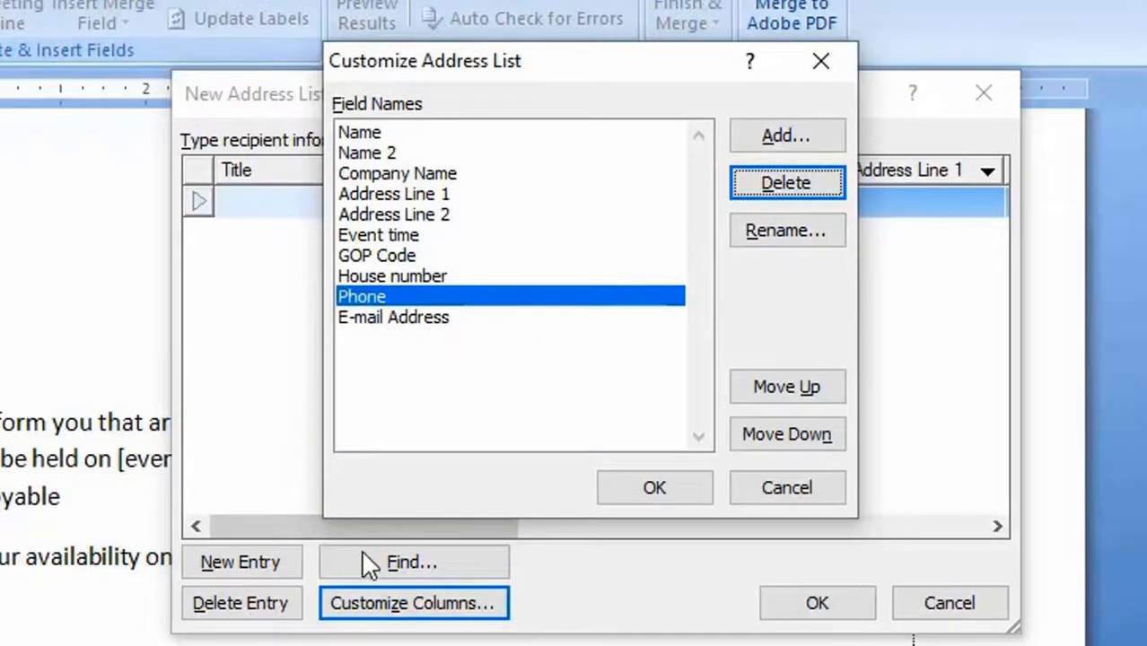
- Add a field named Event location after Phone and apply the customized columns to the address list
click(789, 136)
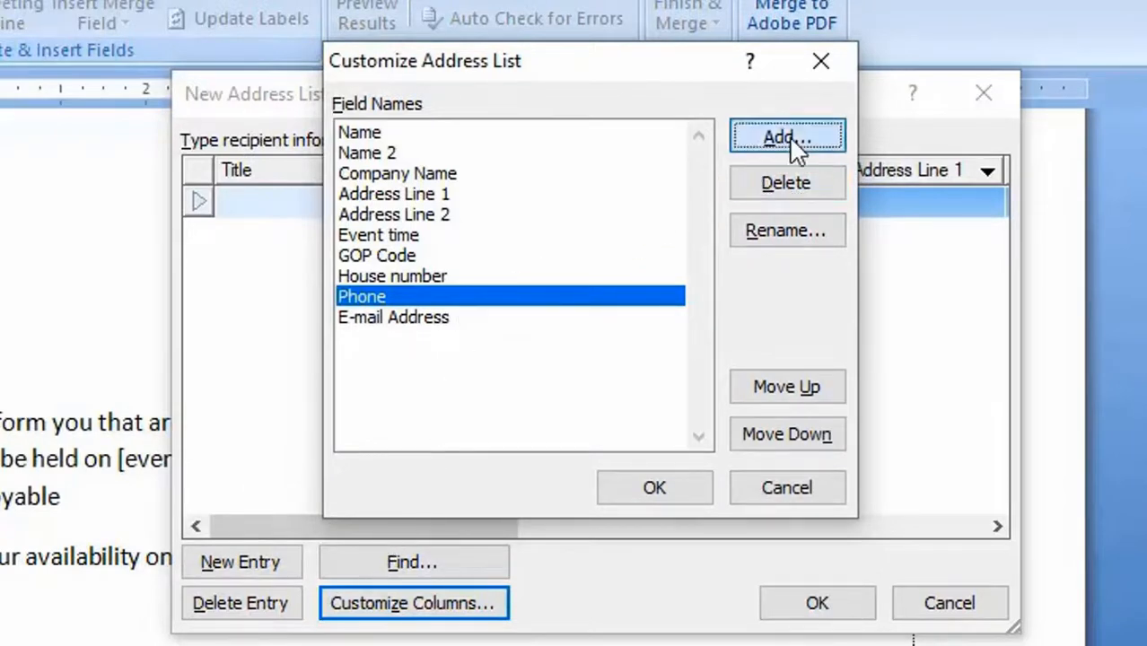
text(Event l)
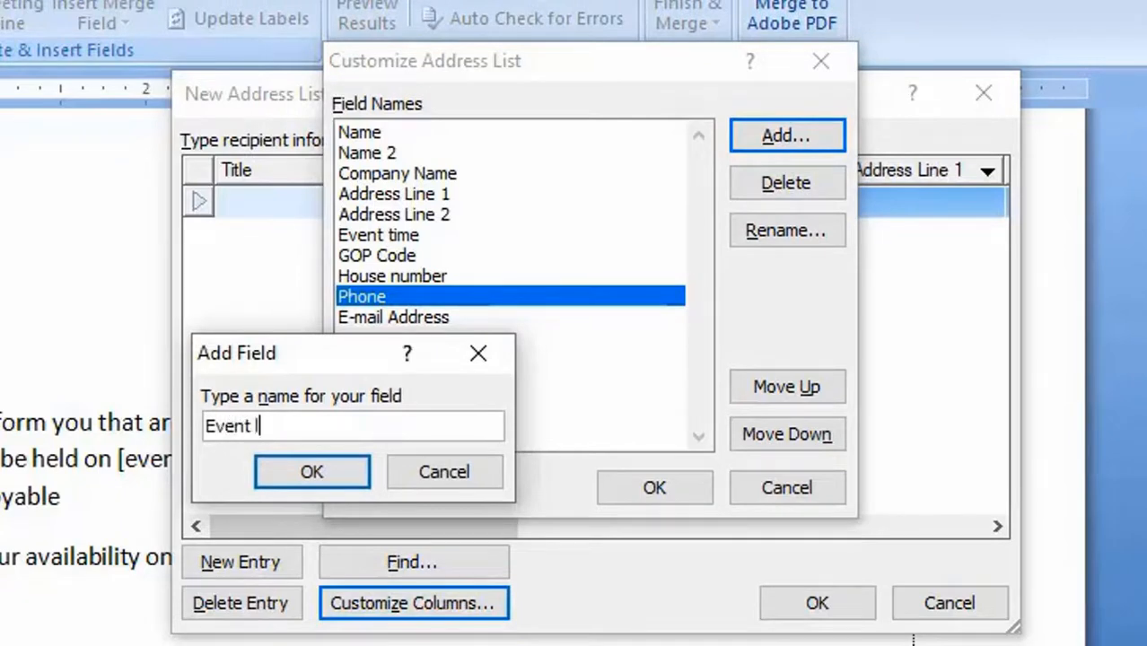
text(ocation)
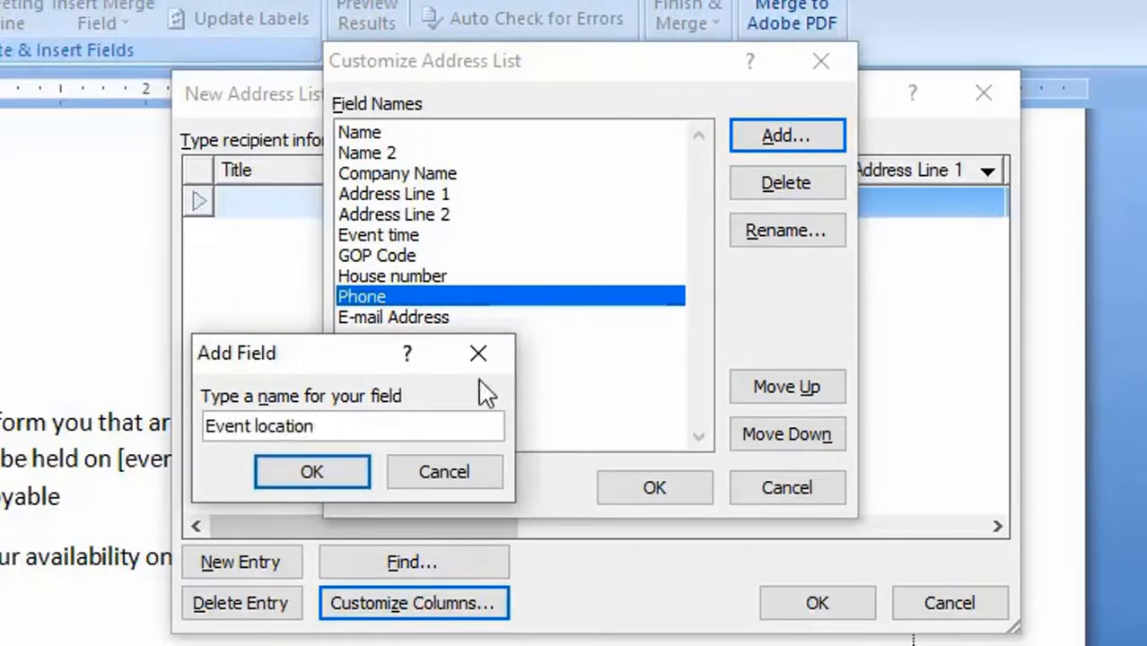
click(314, 473)
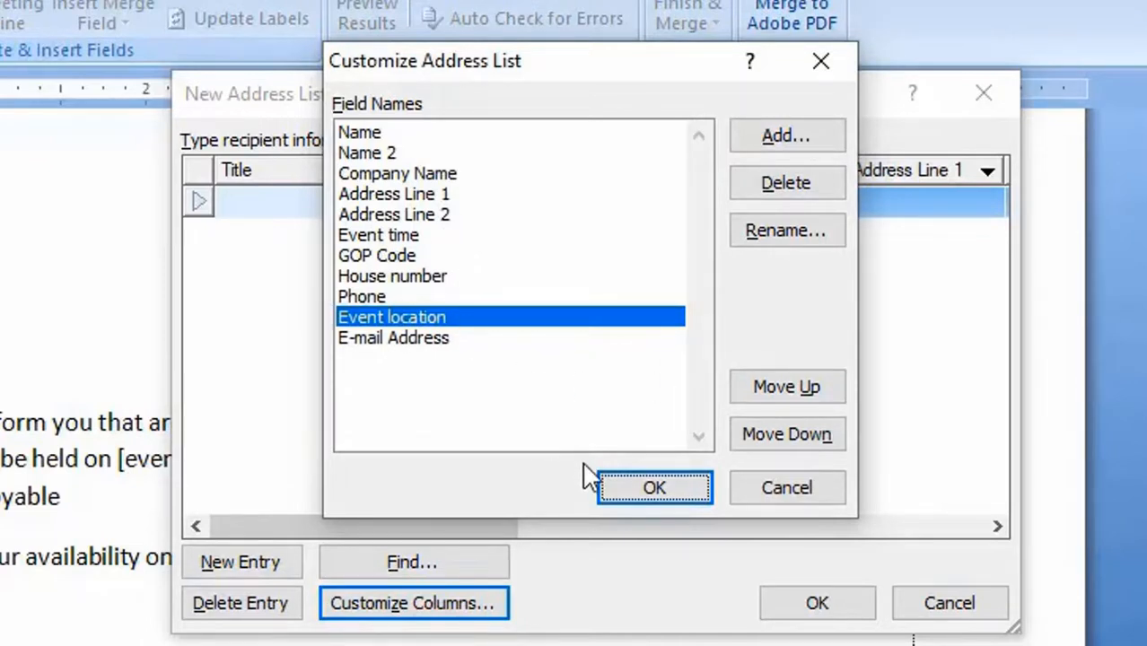
click(675, 491)
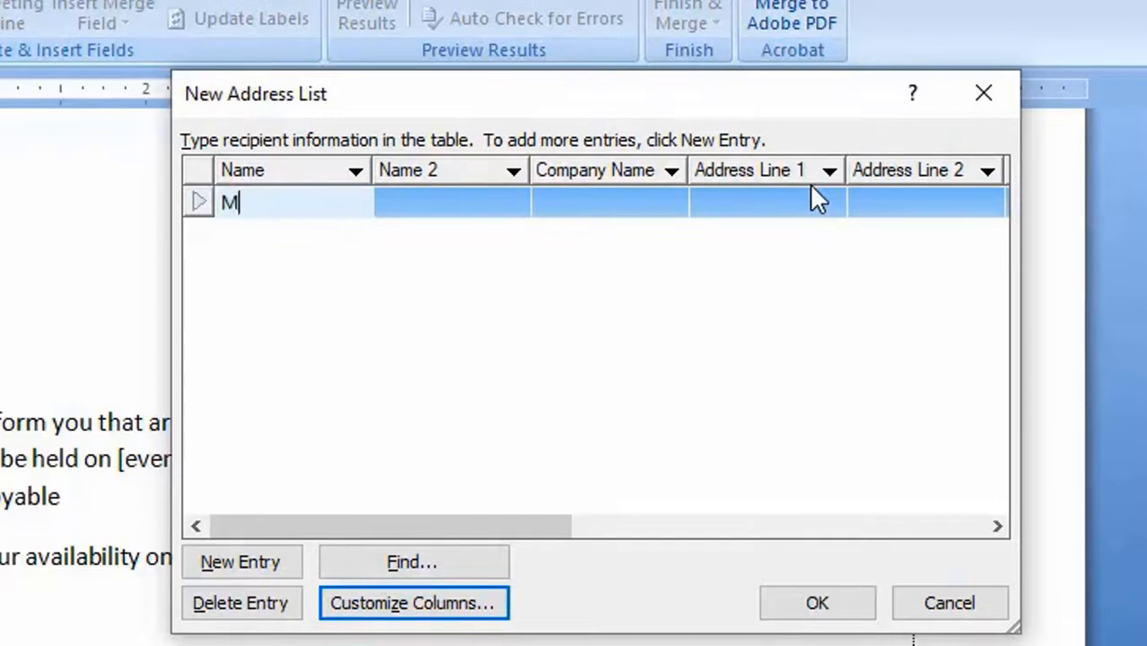
- Fill in the first two recipients' names, companies, addresses, phone numbers and e-mails, with event time 4.10pm and event location Rajshahi
text(hasan)
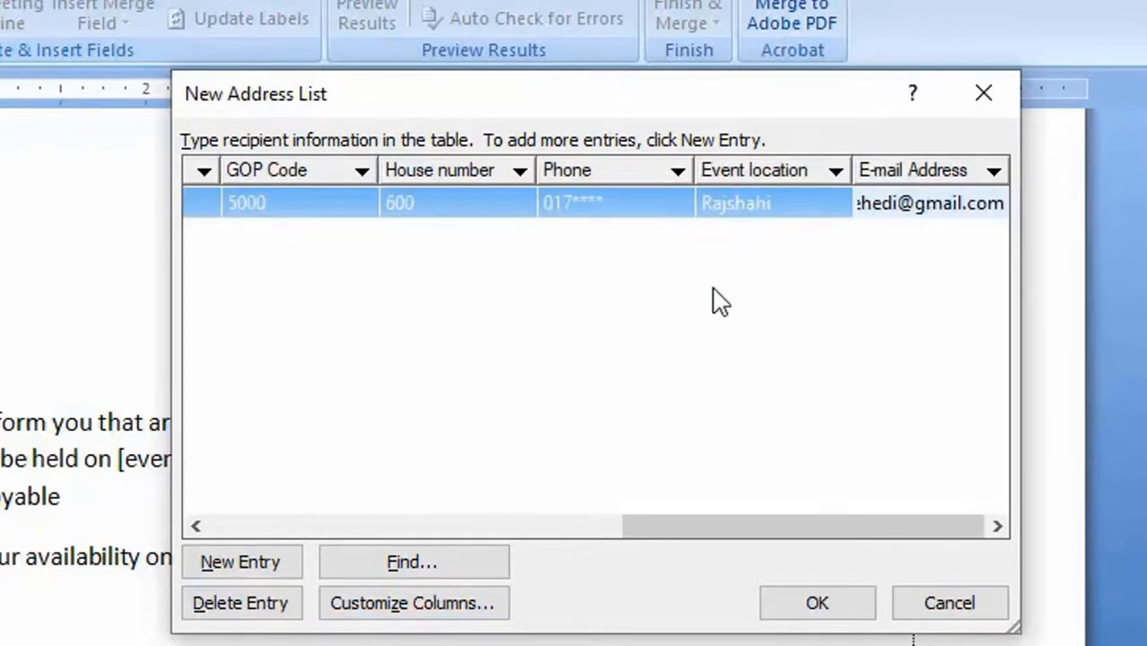
drag(737, 528, 280, 537)
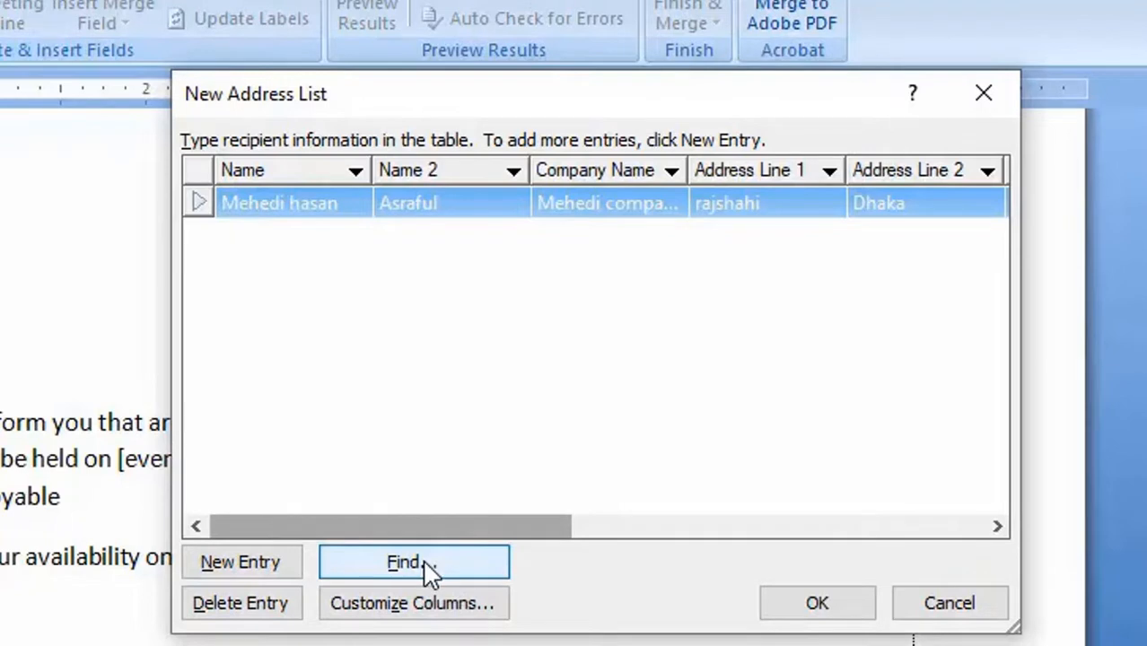
click(286, 572)
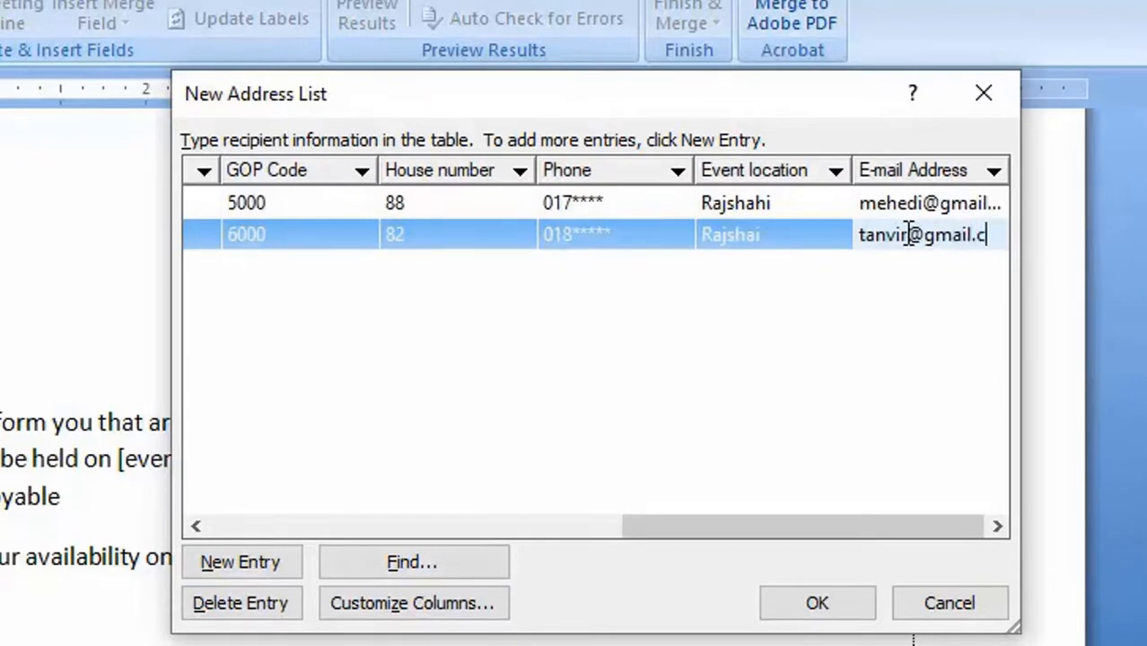
text(m)
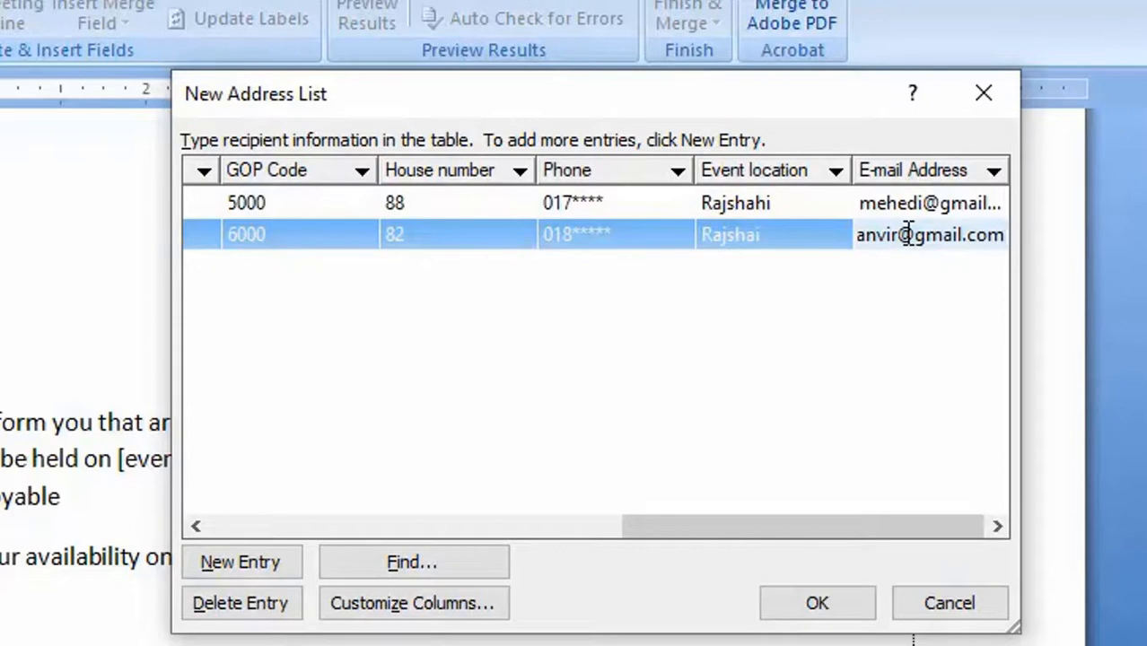
- Add a third recipient with names, company, address, phone number and e-mail, event time 4.10pm and event location Rajshahi
click(213, 567)
text(Tuhin)
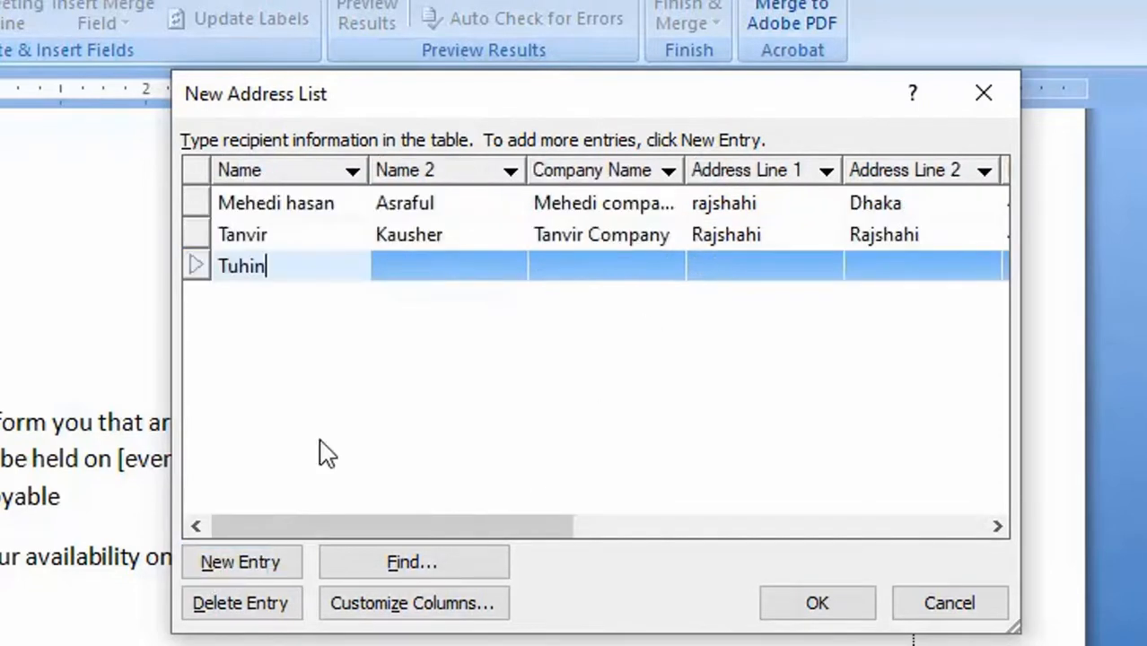
click(412, 266)
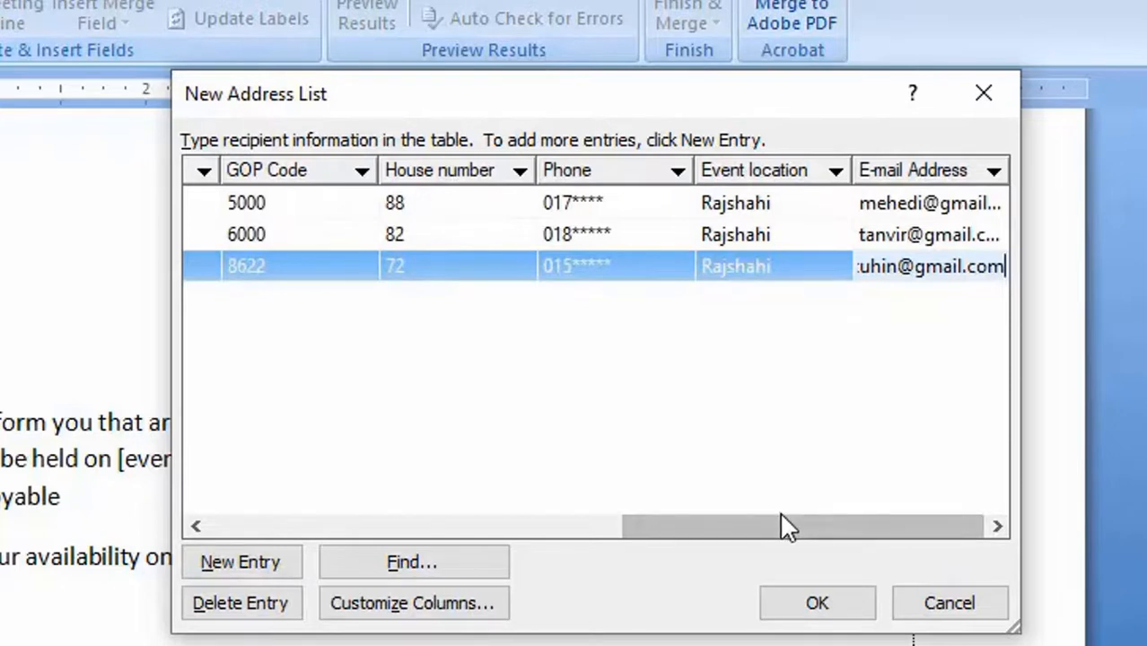
- Review all columns of the three recipient entries and the list of customized field names
drag(778, 527, 299, 508)
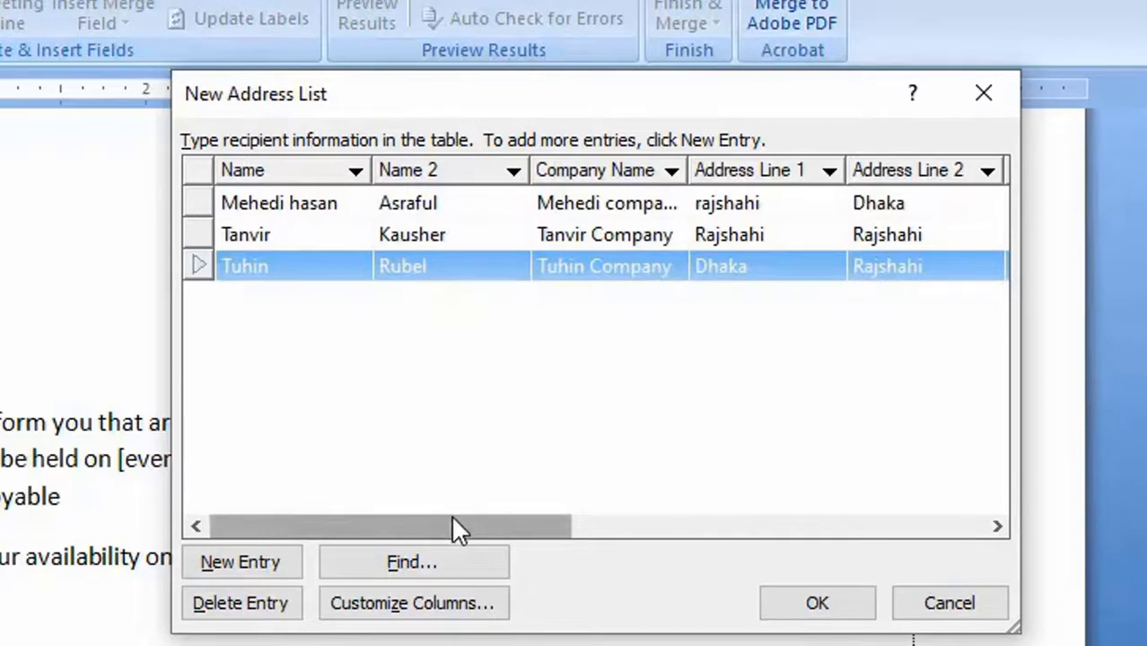
drag(462, 528, 583, 526)
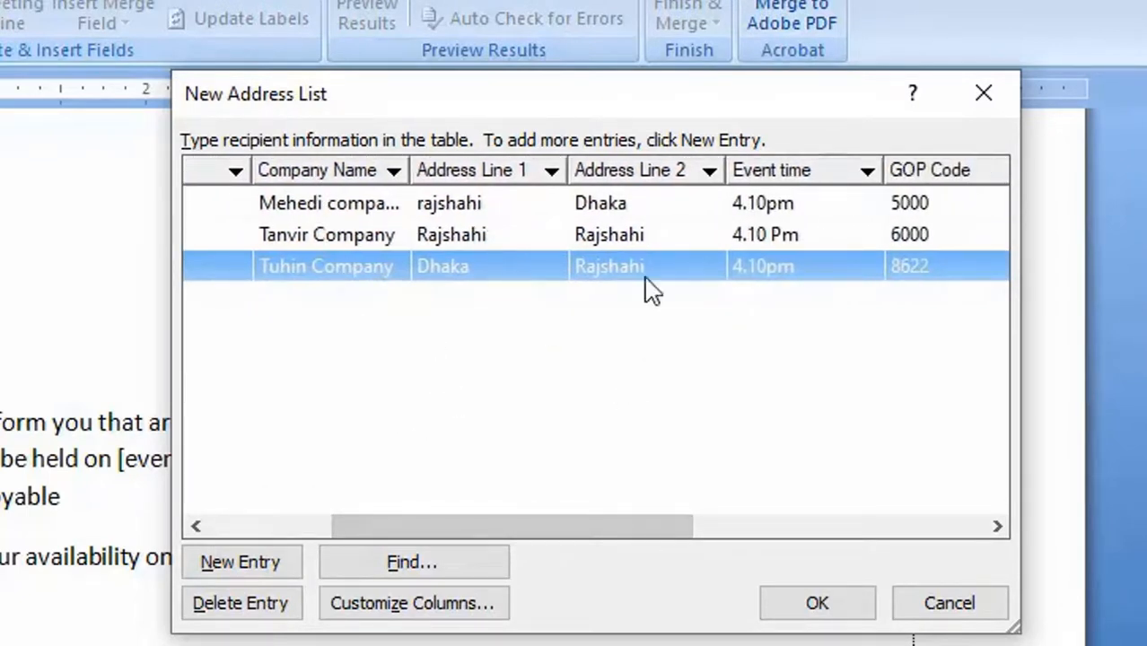
drag(594, 527, 944, 522)
click(719, 500)
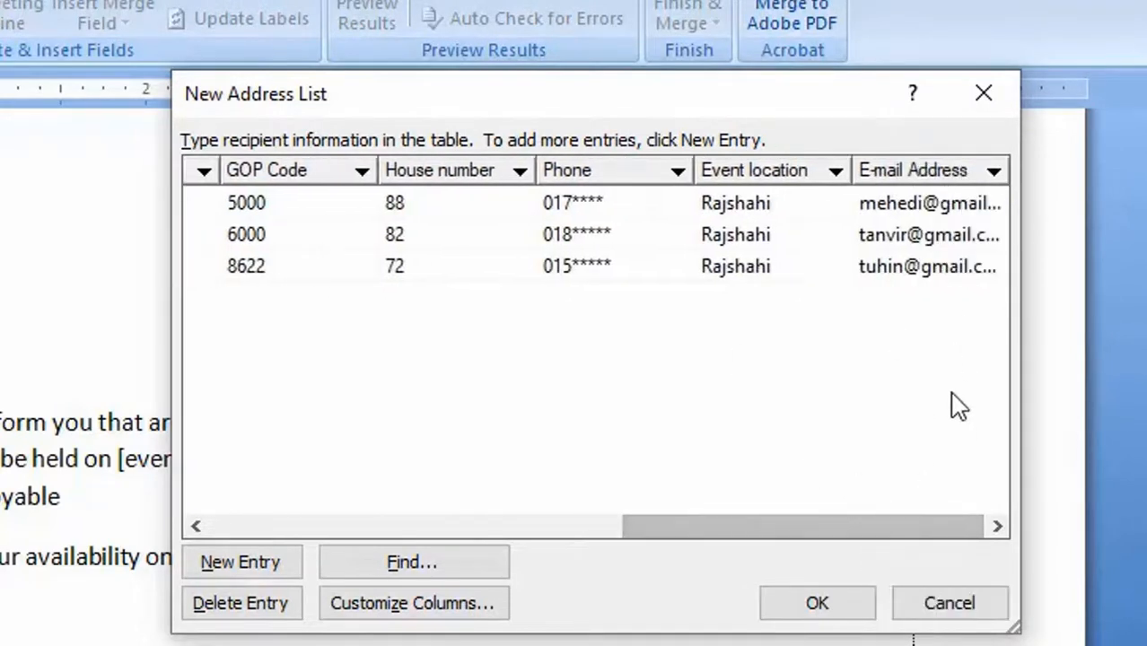
drag(826, 519, 396, 531)
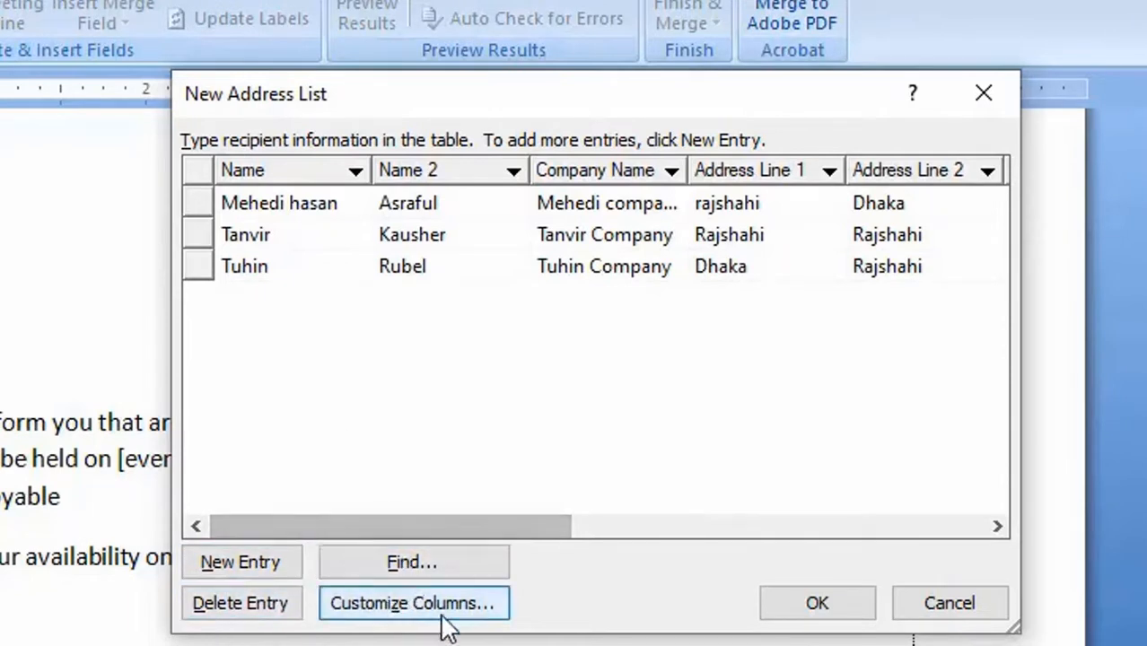
click(345, 619)
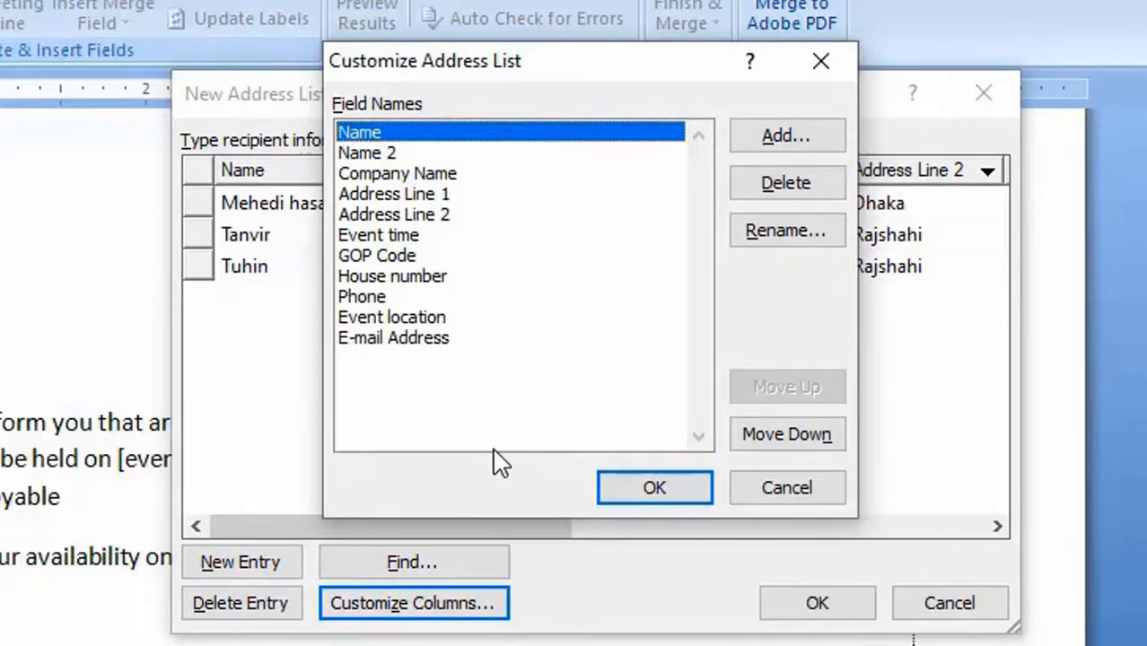
click(812, 487)
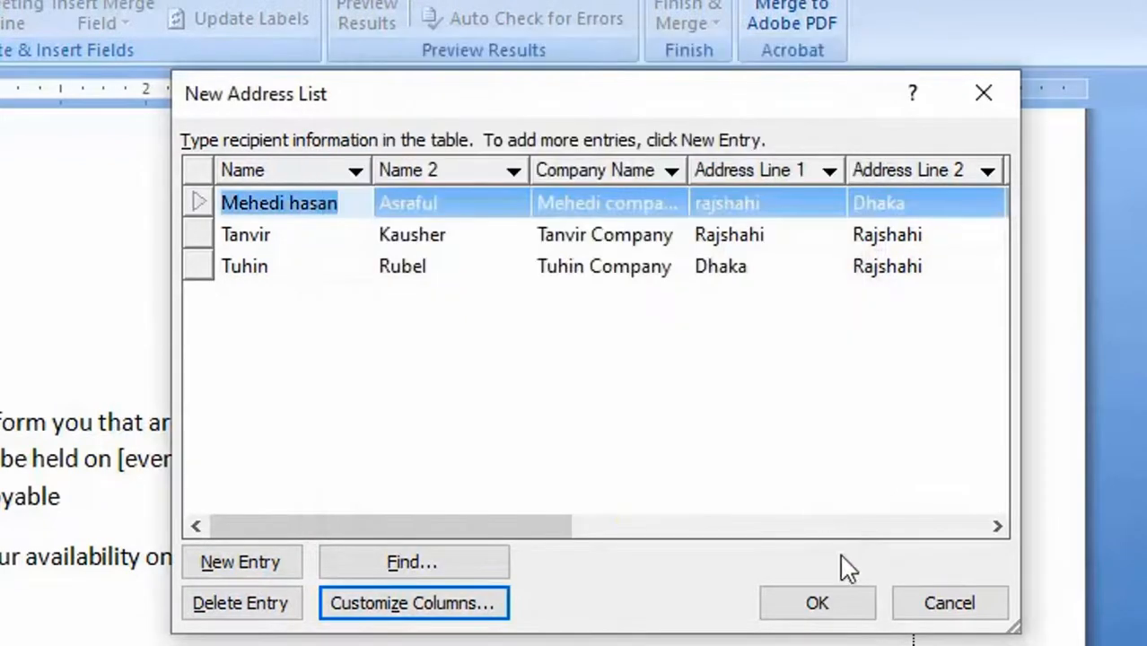
- Finish the recipient entries and save the address list as Technology in My Data Sources
click(852, 607)
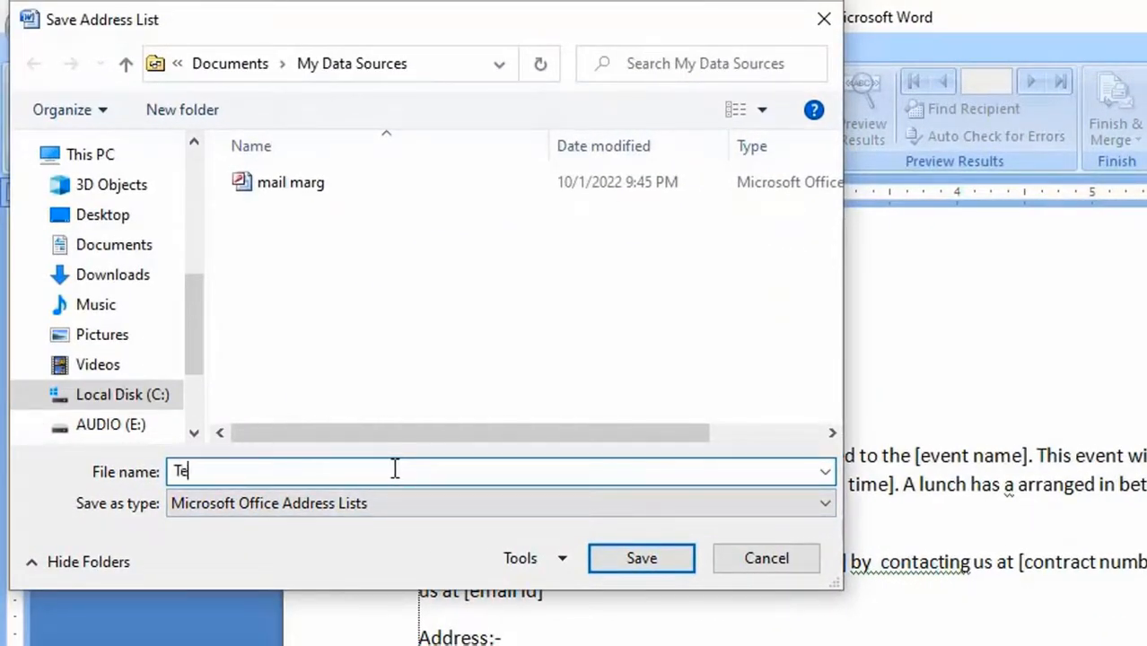
text(Technology)
click(630, 560)
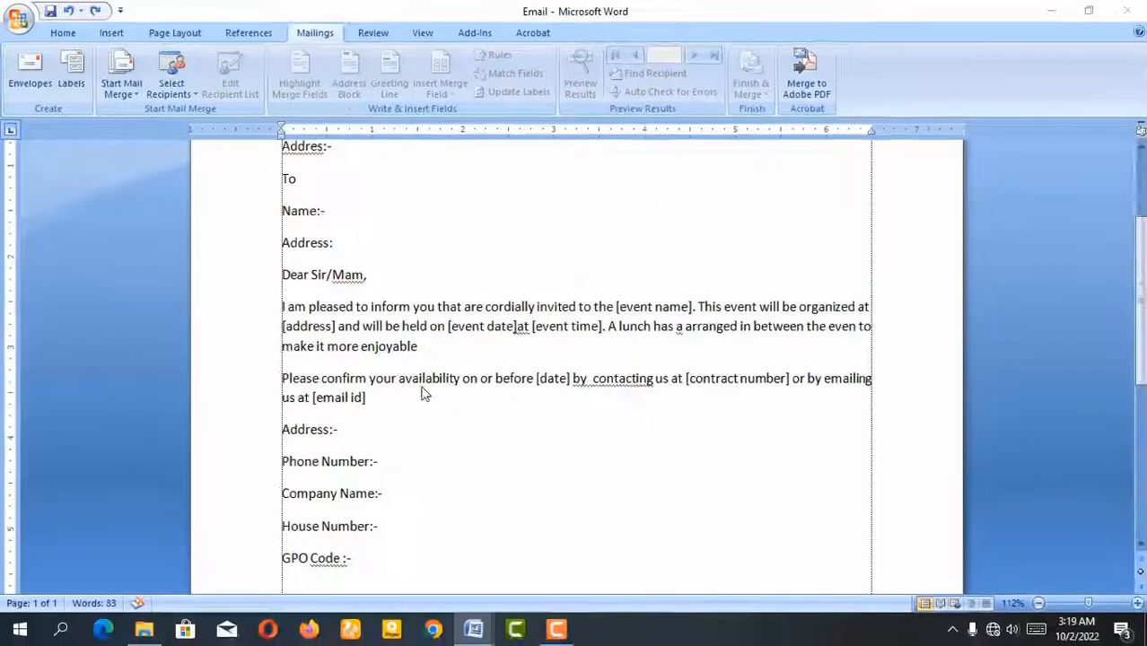
- Insert the Name and Address_Line_1 merge fields after the name and address labels in the letter's From section
scroll(431, 399, up, 3)
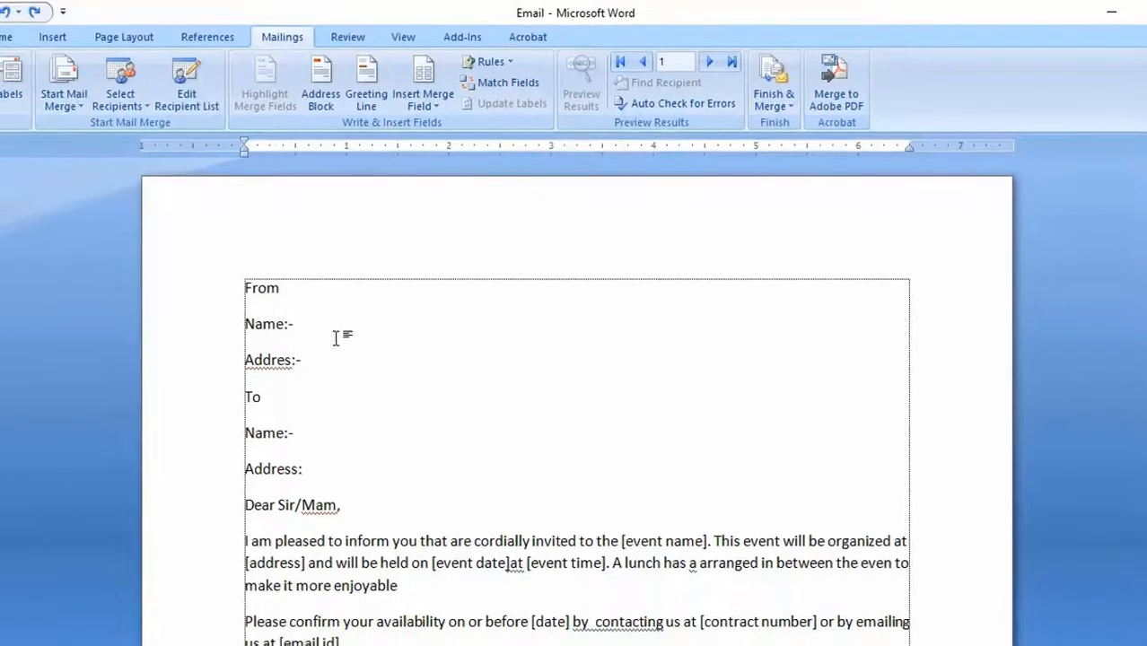
click(342, 330)
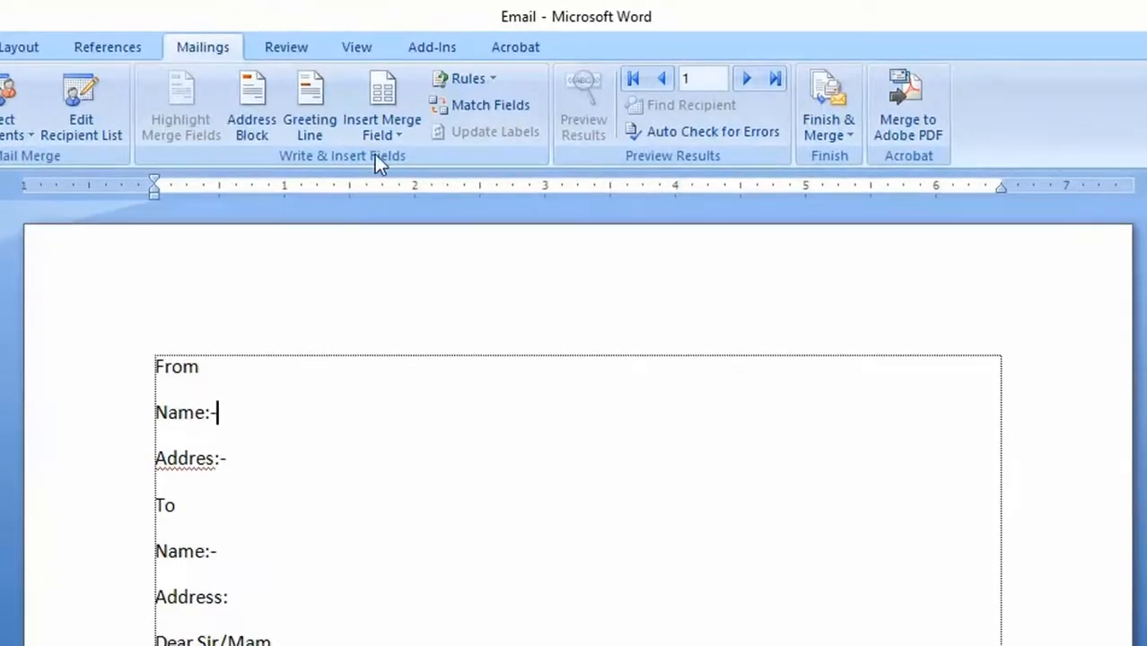
click(393, 136)
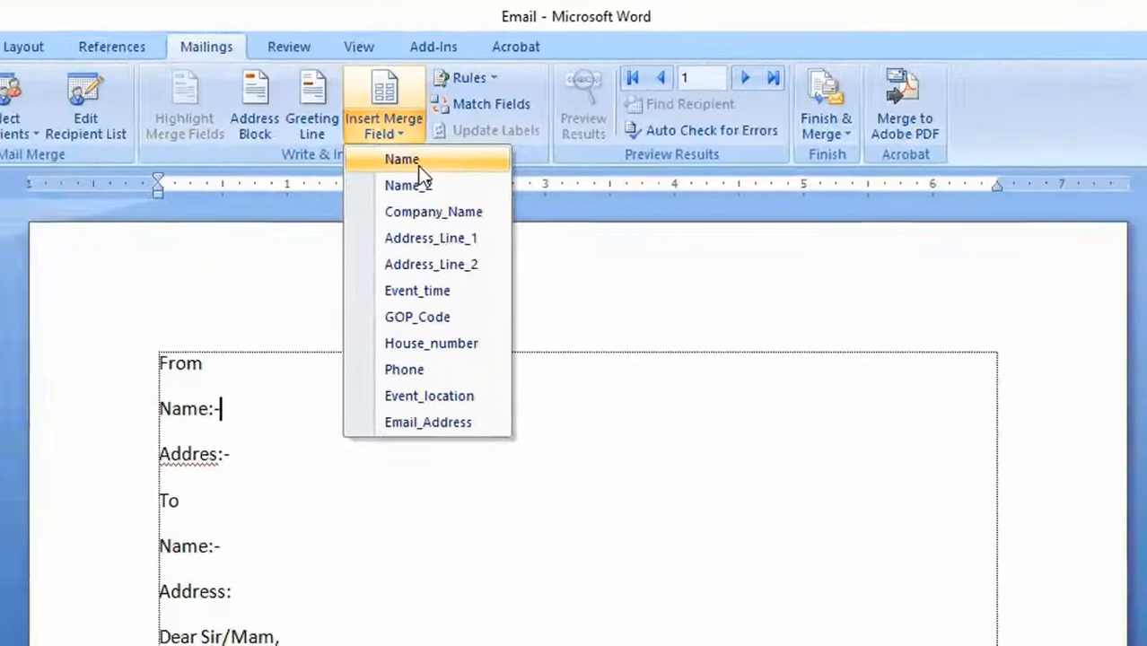
click(377, 212)
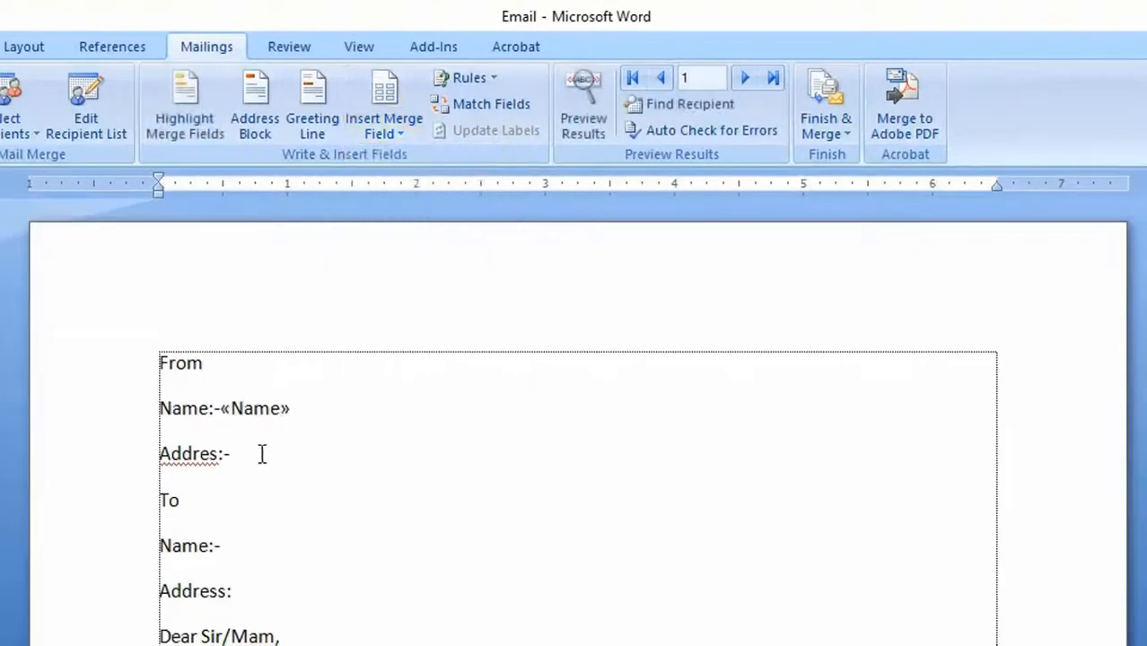
click(408, 134)
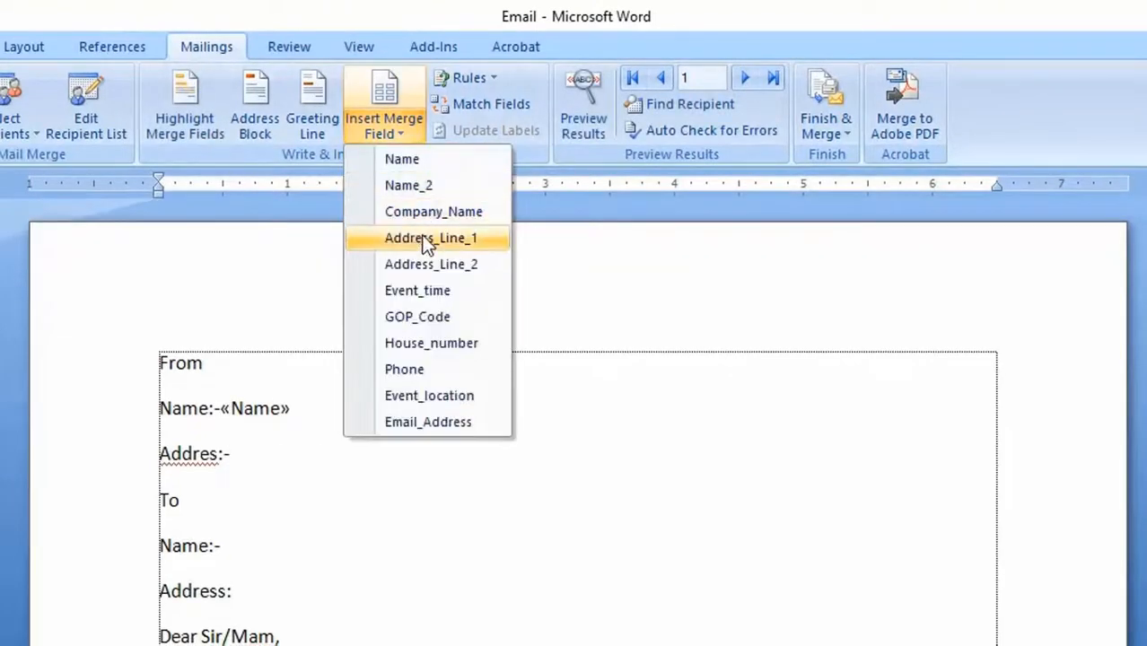
click(418, 237)
- Insert the Name_2 and Address_Line_2 merge fields after the name and address labels in the letter's To section
click(226, 501)
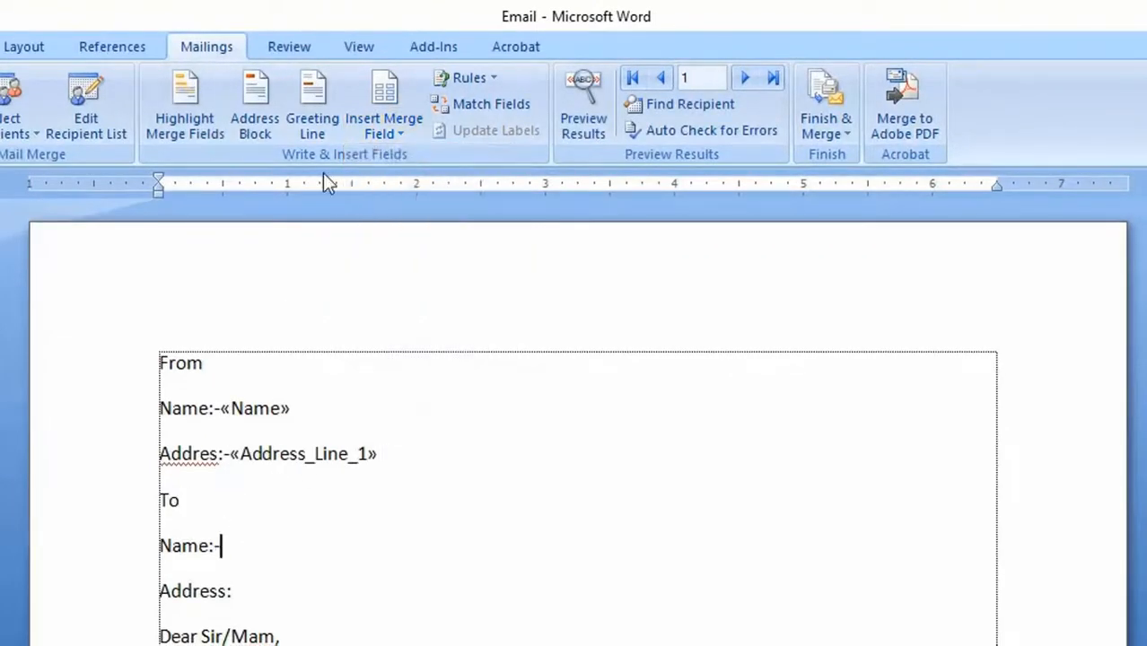
click(397, 135)
click(408, 184)
scroll(268, 527, down, 1)
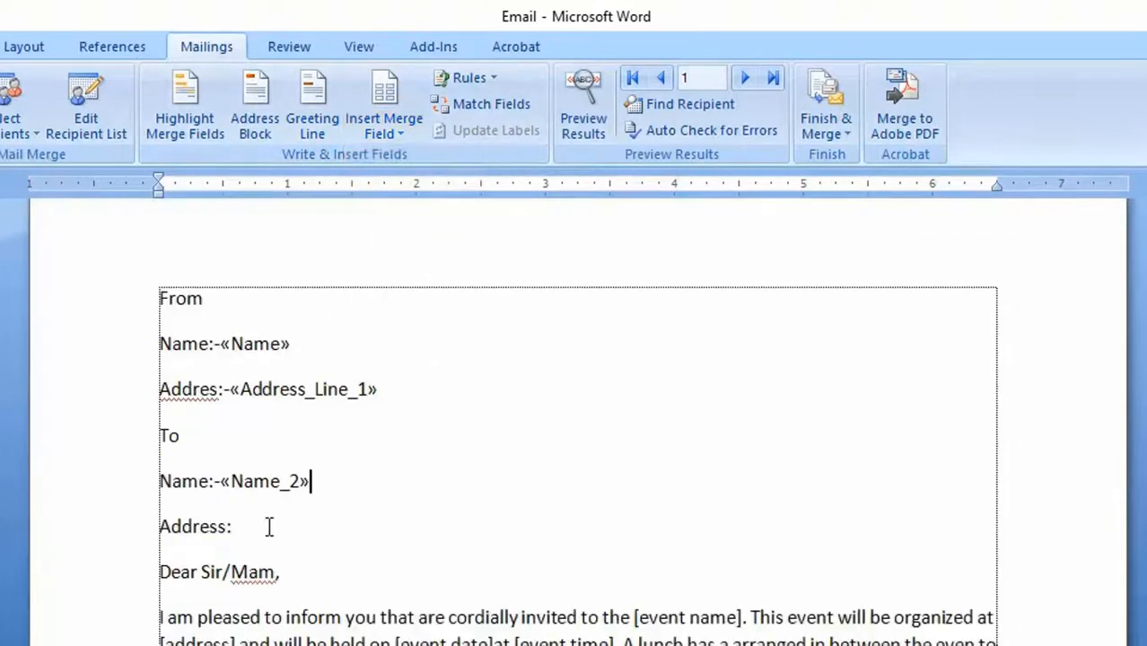
click(269, 527)
click(393, 134)
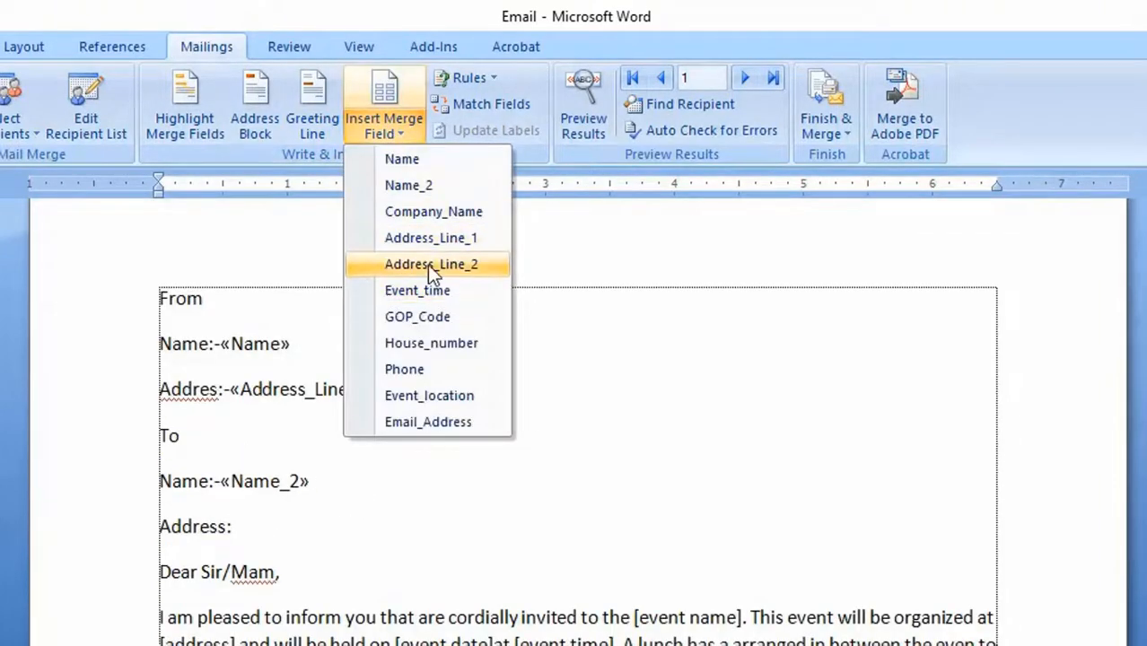
click(427, 265)
- Replace the [event date] and [event time] placeholders in the first paragraph with the Event_time merge field, ending the sentence with a period
scroll(351, 381, down, 4)
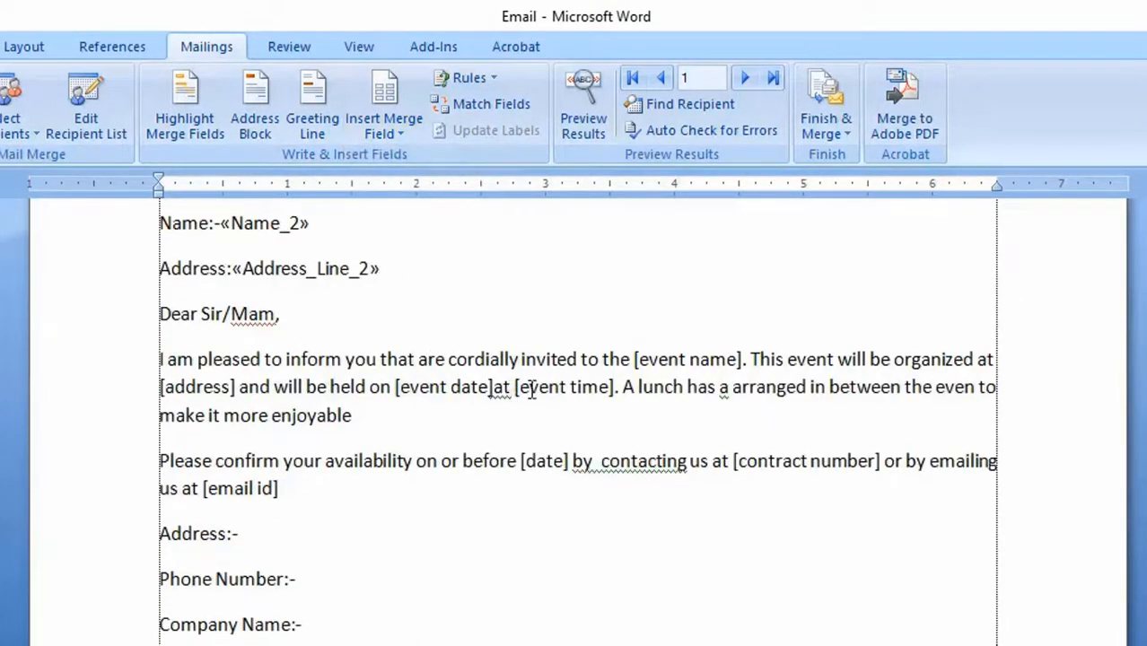
drag(516, 386, 614, 392)
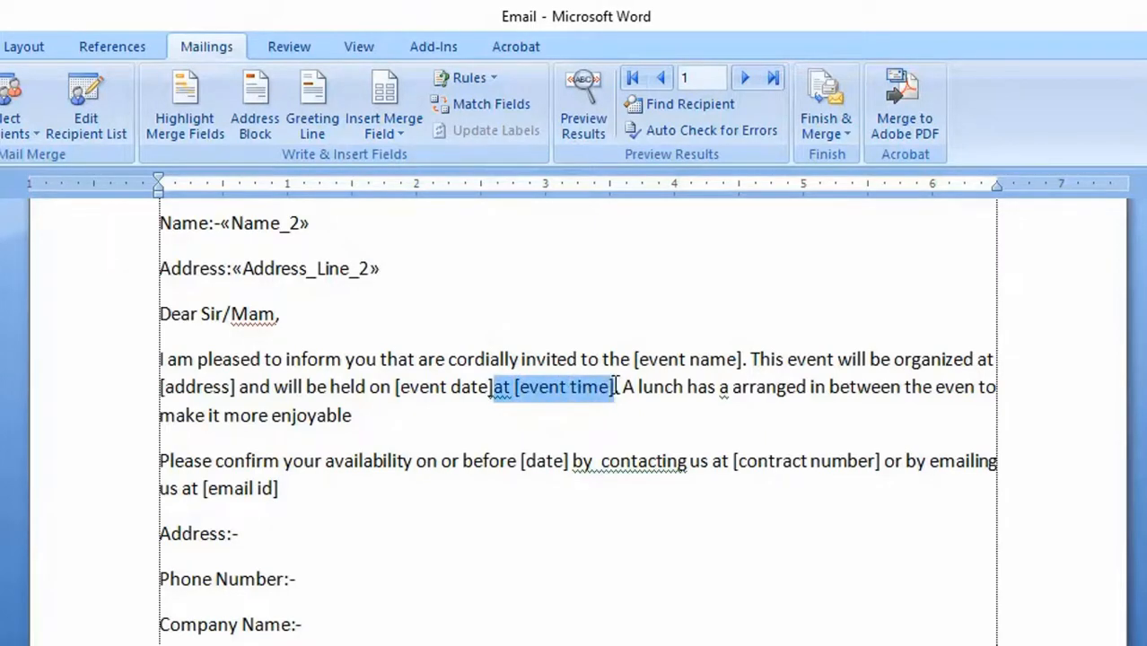
key(Delete)
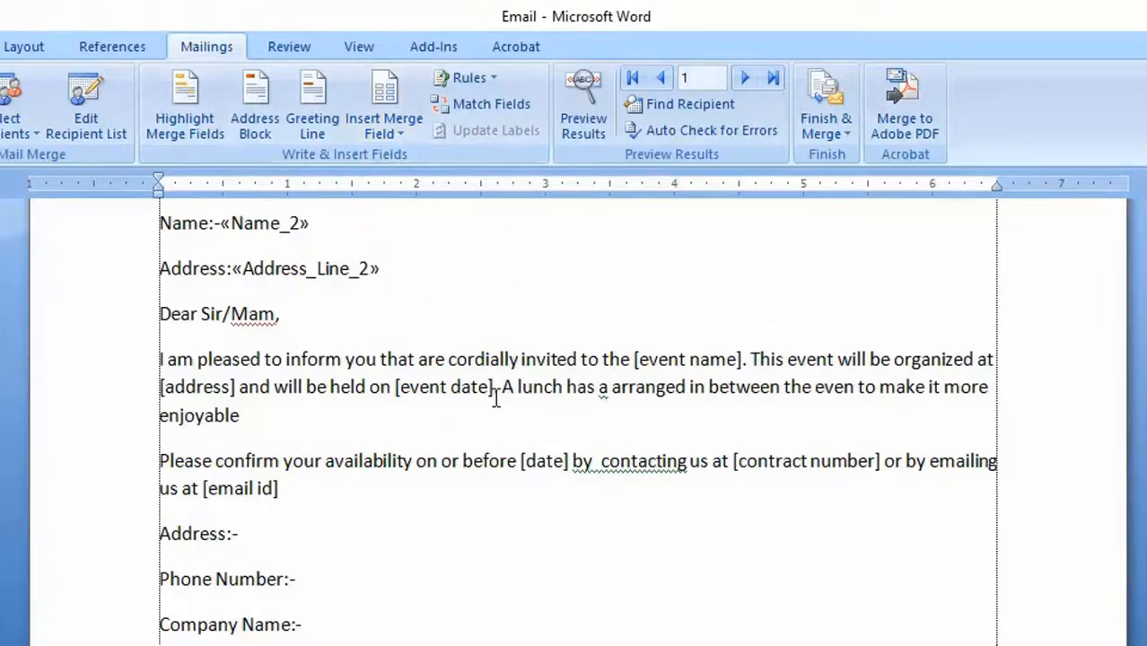
drag(498, 386, 397, 391)
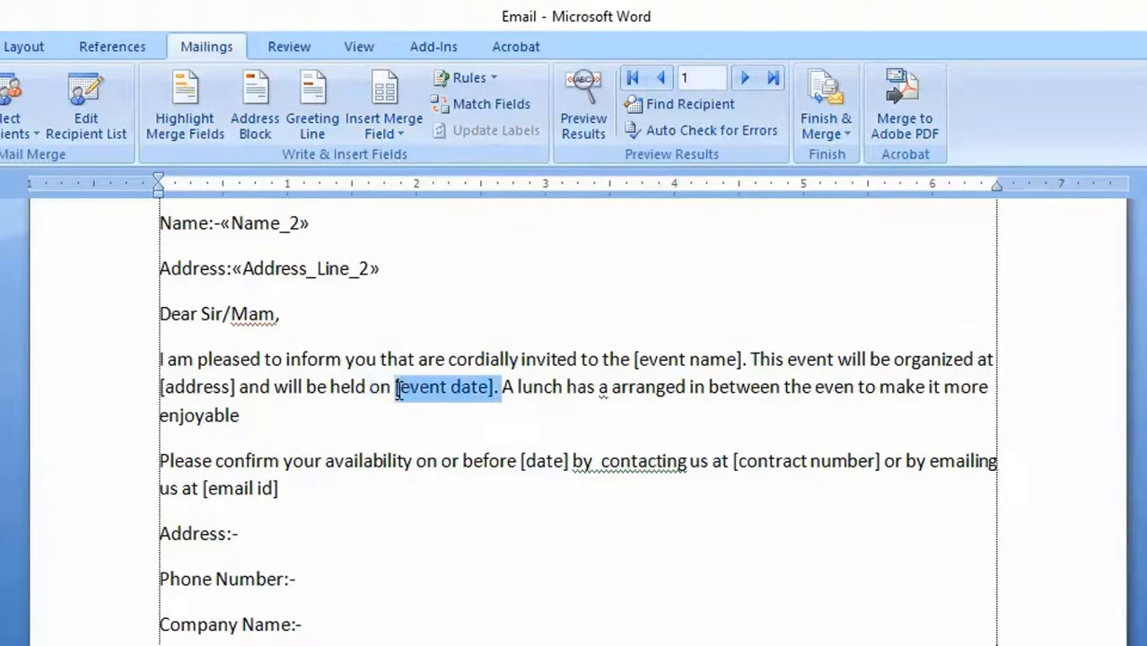
key(Delete)
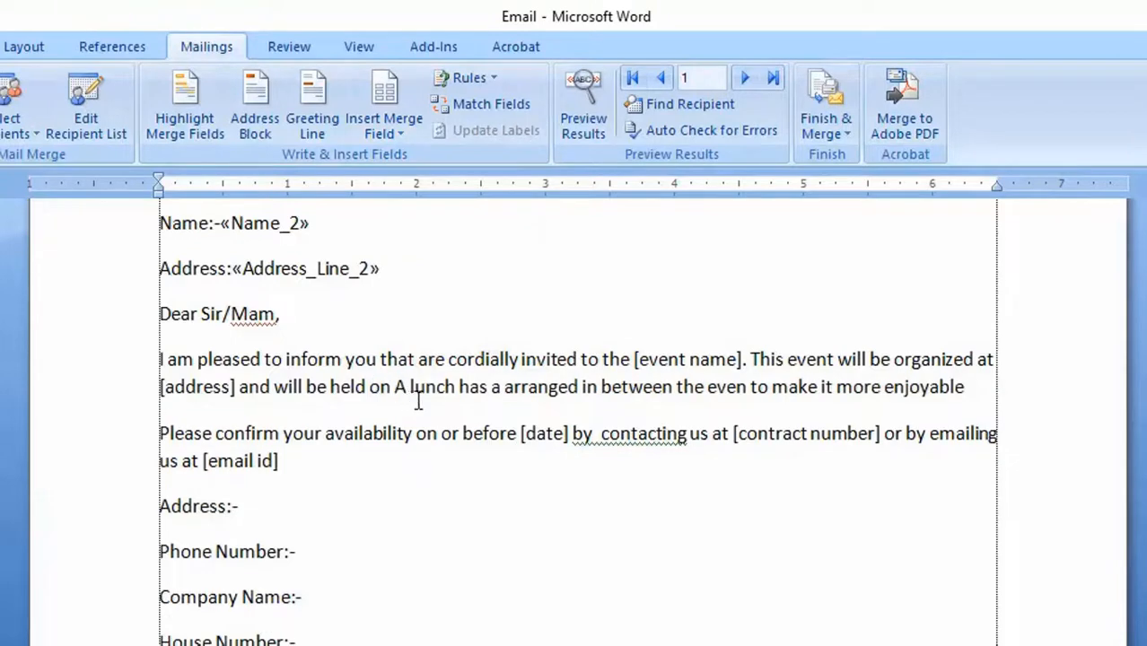
text(.)
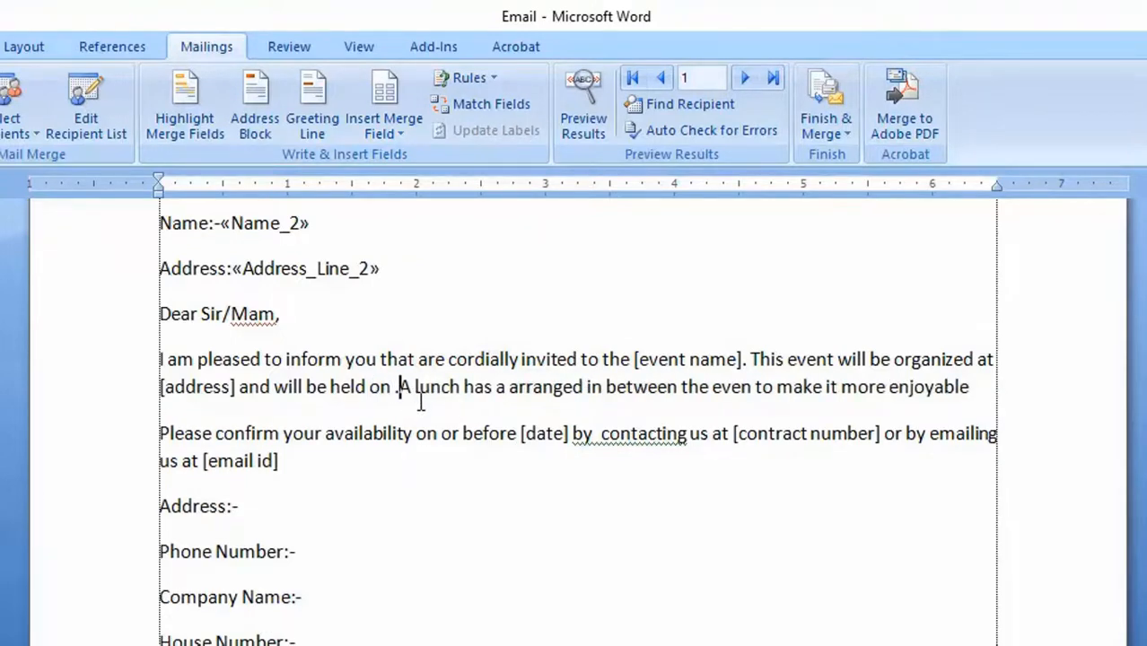
click(398, 131)
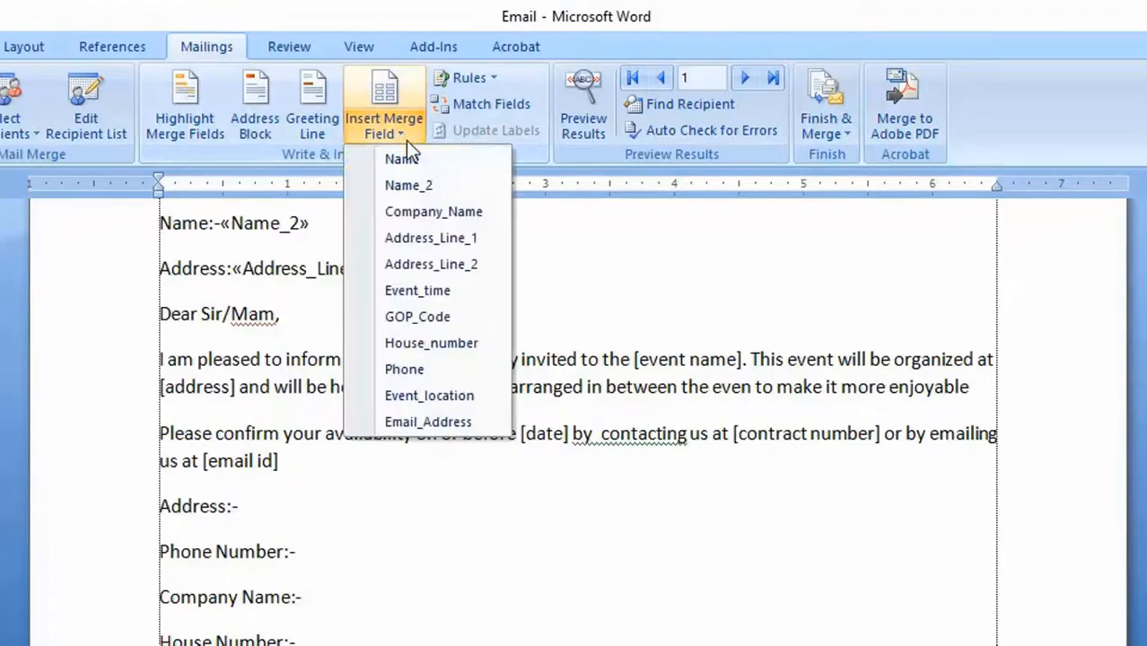
click(455, 290)
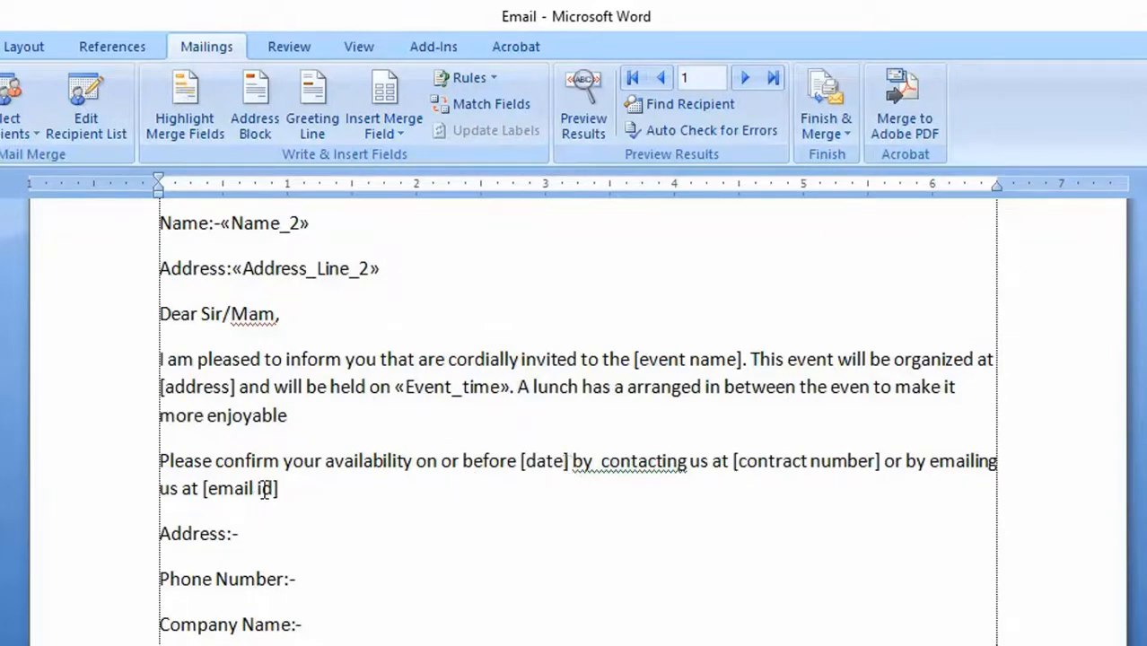
- Replace the [email id] placeholder in the confirmation paragraph with the Email_Address merge field
drag(279, 488, 202, 487)
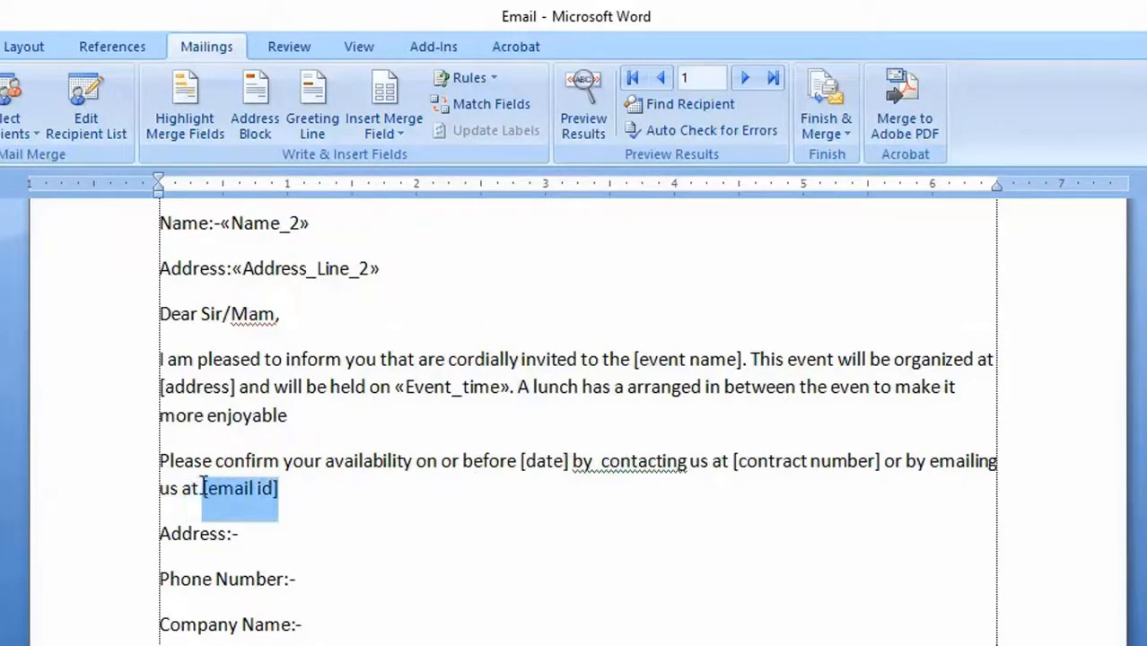
key(Delete)
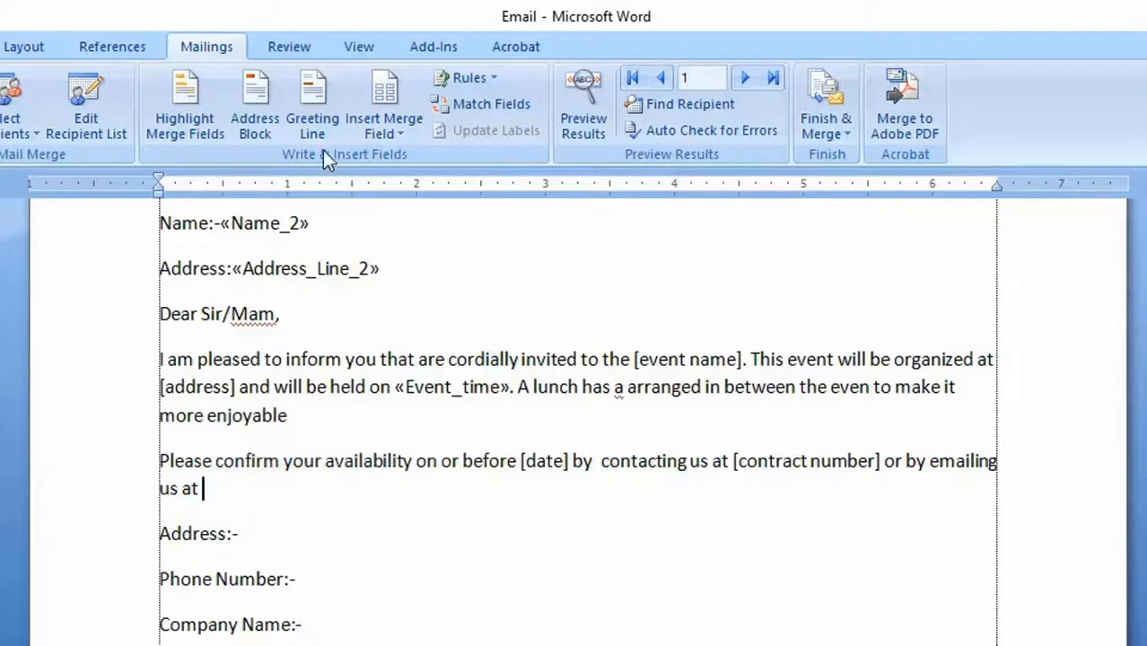
click(384, 133)
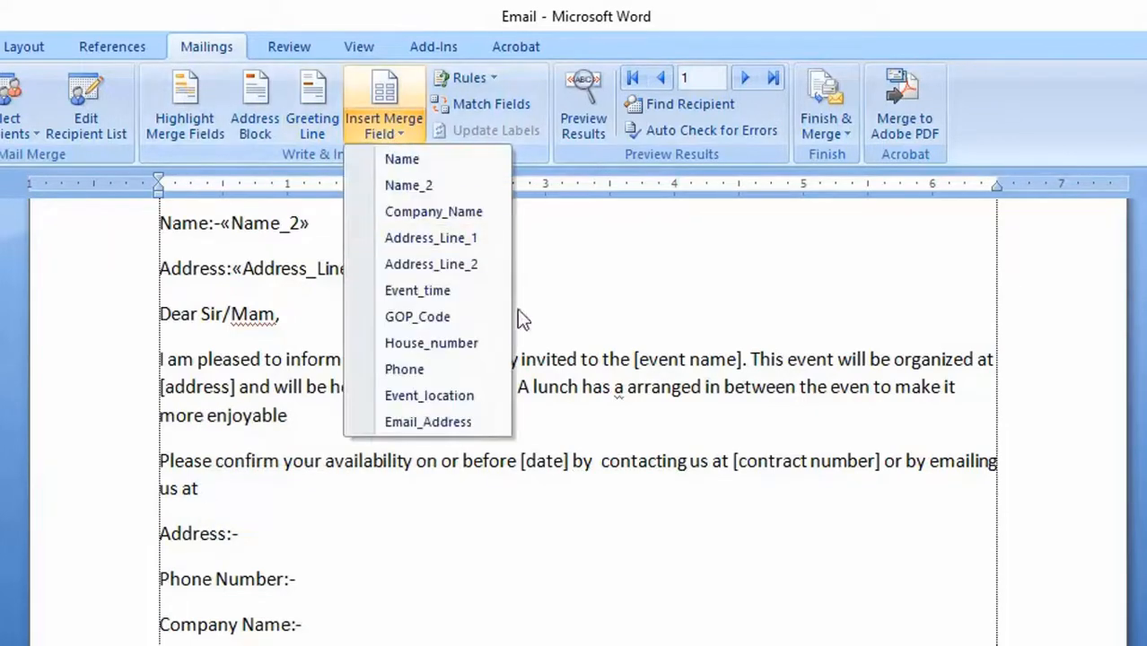
click(426, 424)
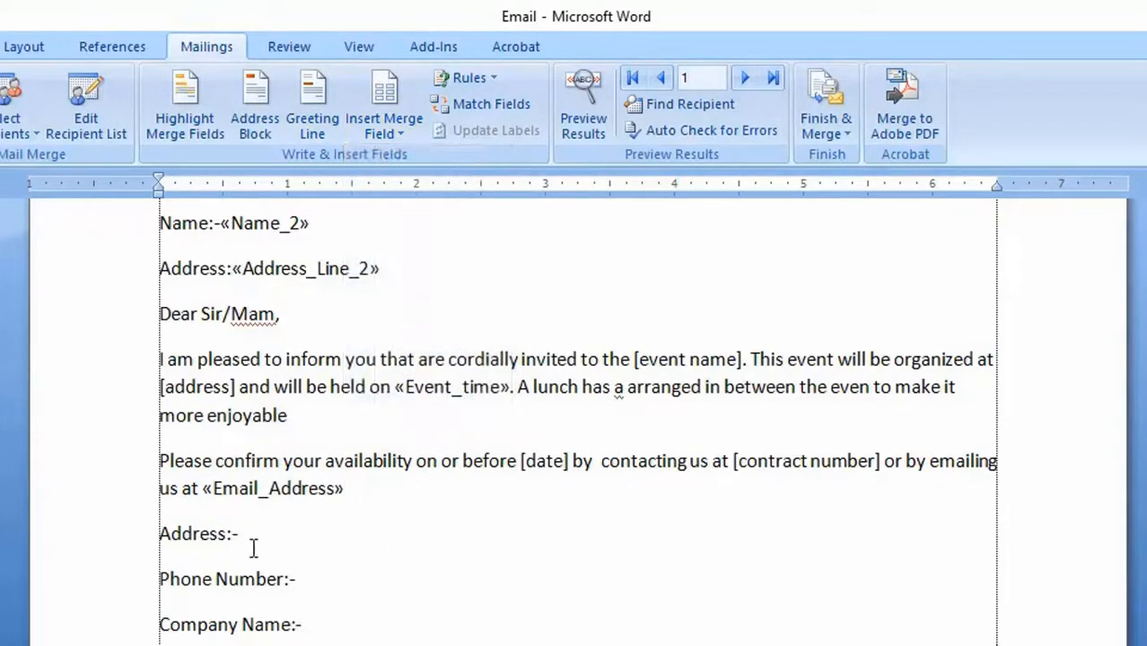
- Insert the Address_Line_2 field after the closing Address label and the Phone field after Phone Number
click(386, 135)
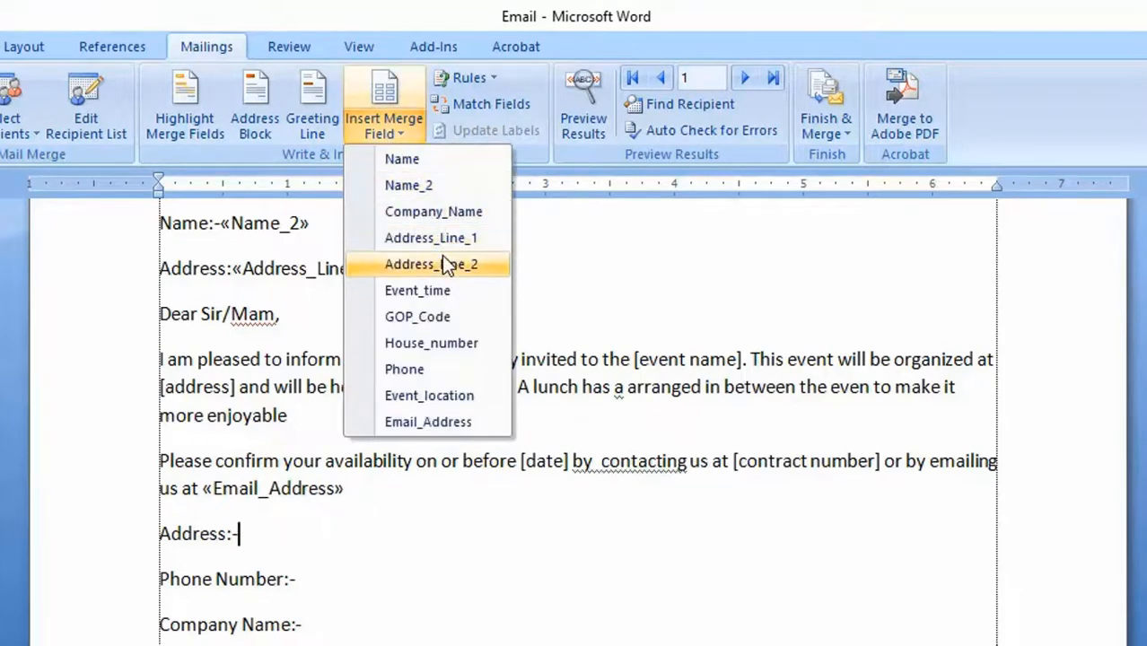
click(439, 261)
click(320, 580)
click(384, 133)
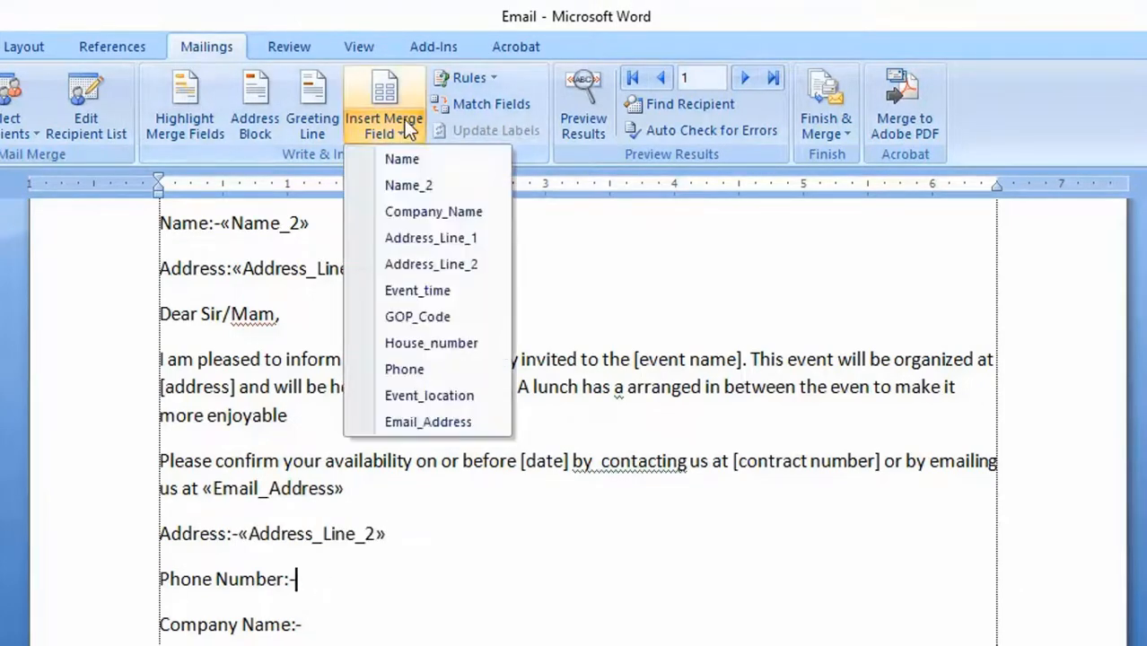
click(418, 369)
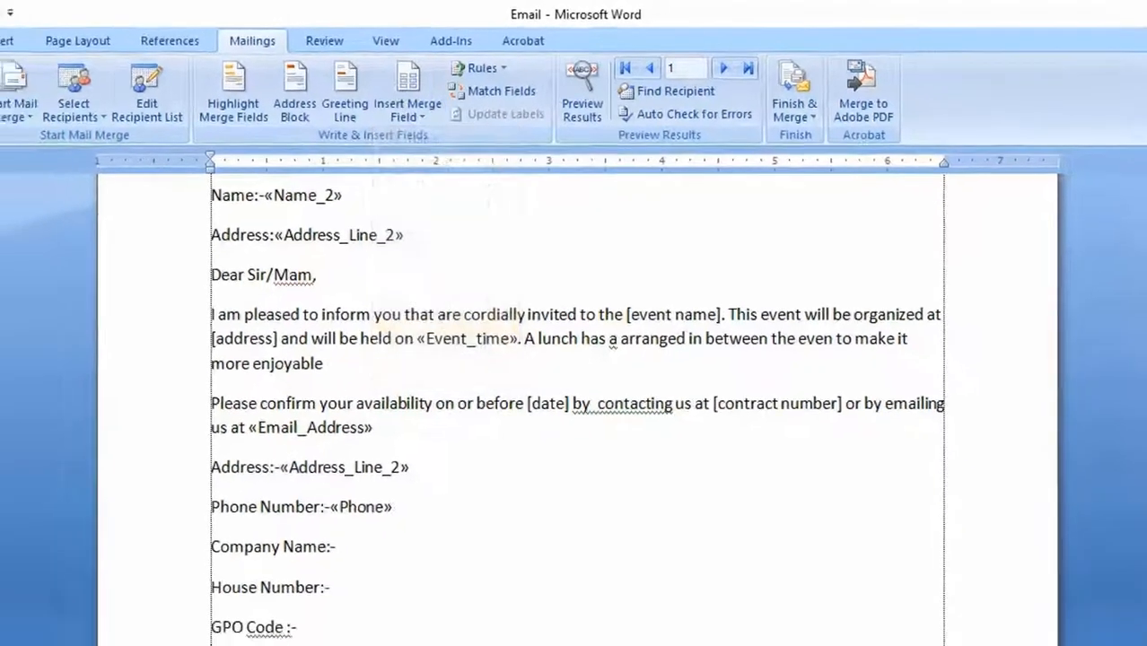
- Insert the Company_Name merge field after Company Name and the House_number field after House Number
click(378, 545)
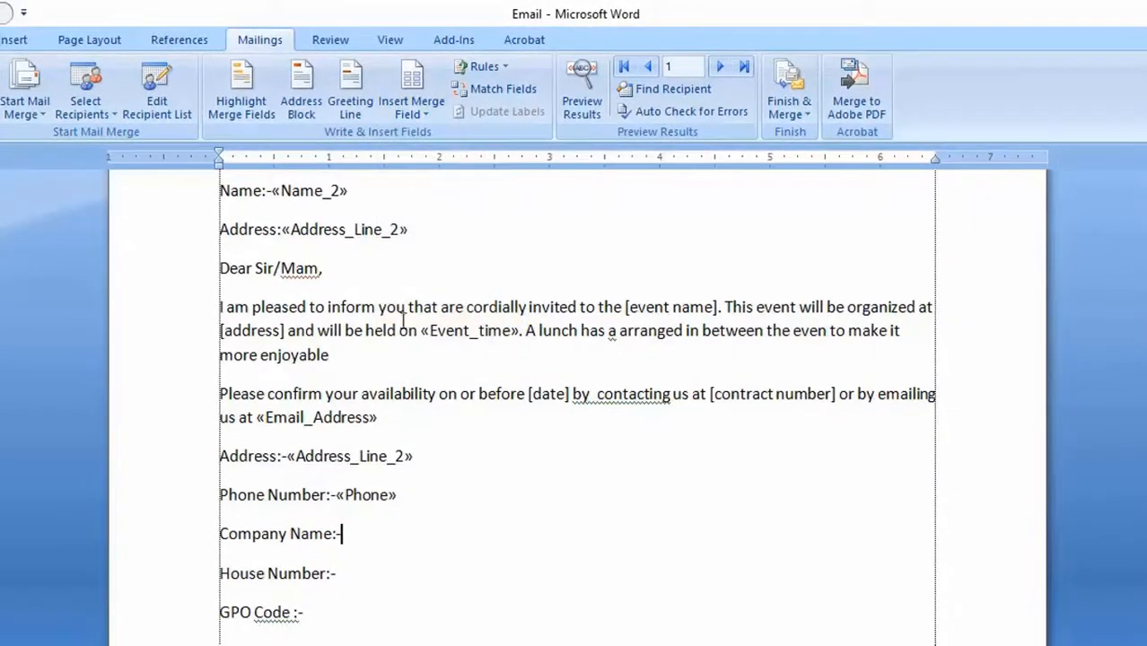
click(429, 120)
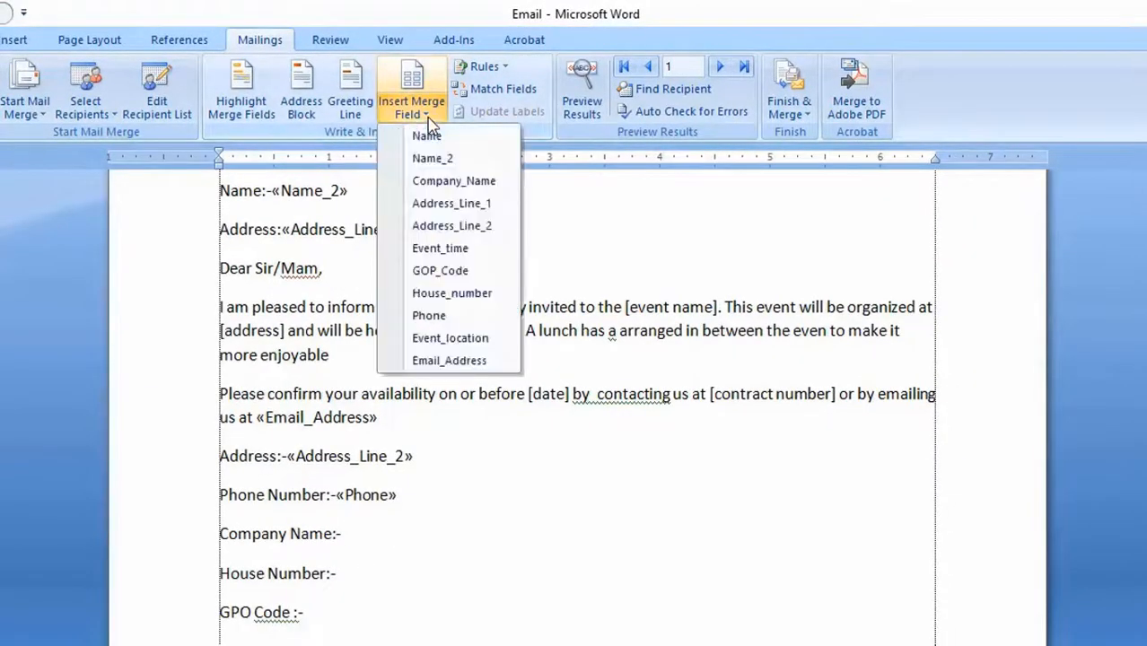
click(467, 182)
click(366, 576)
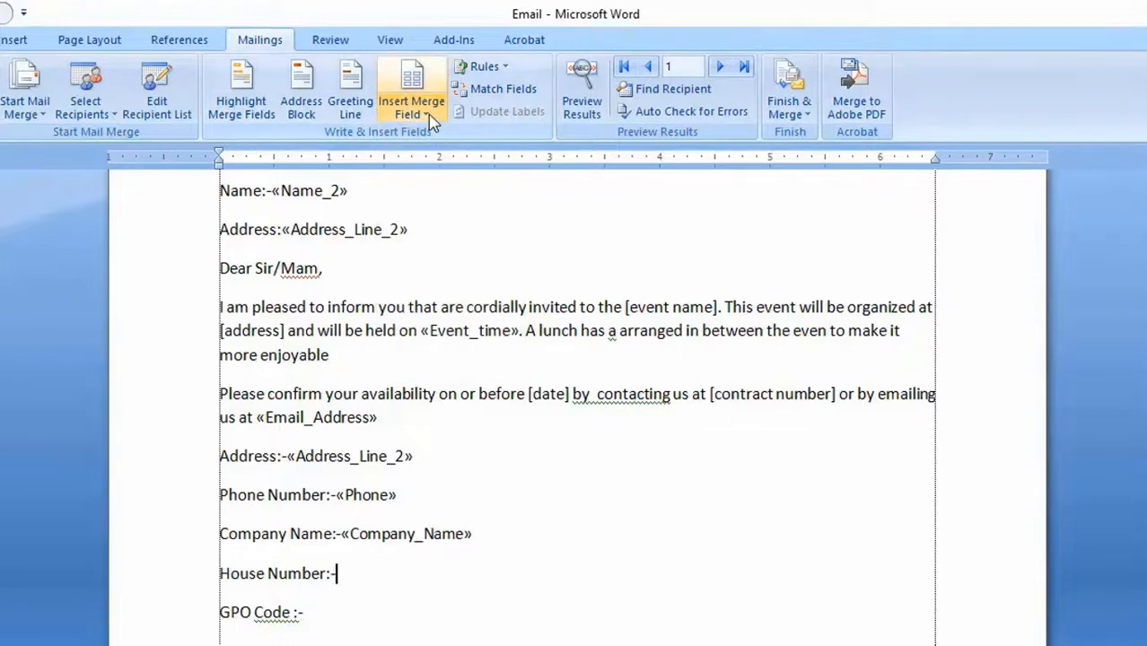
click(413, 110)
click(478, 301)
- Insert the GOP_Code merge field after the GPO Code label at the end of the letter
click(368, 613)
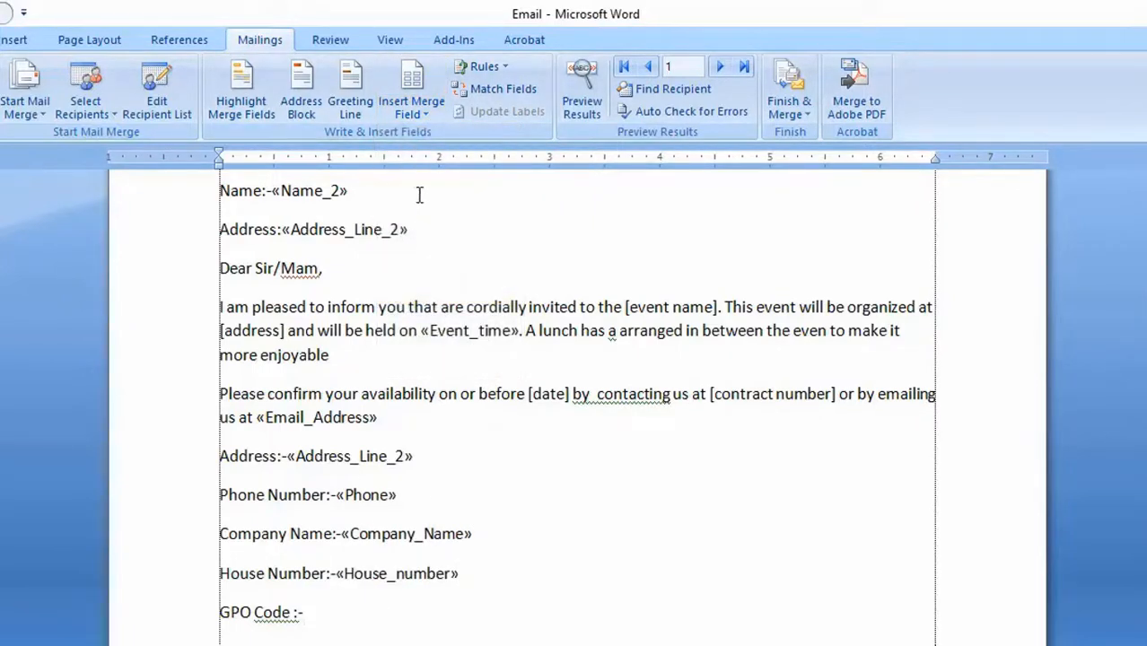
click(423, 113)
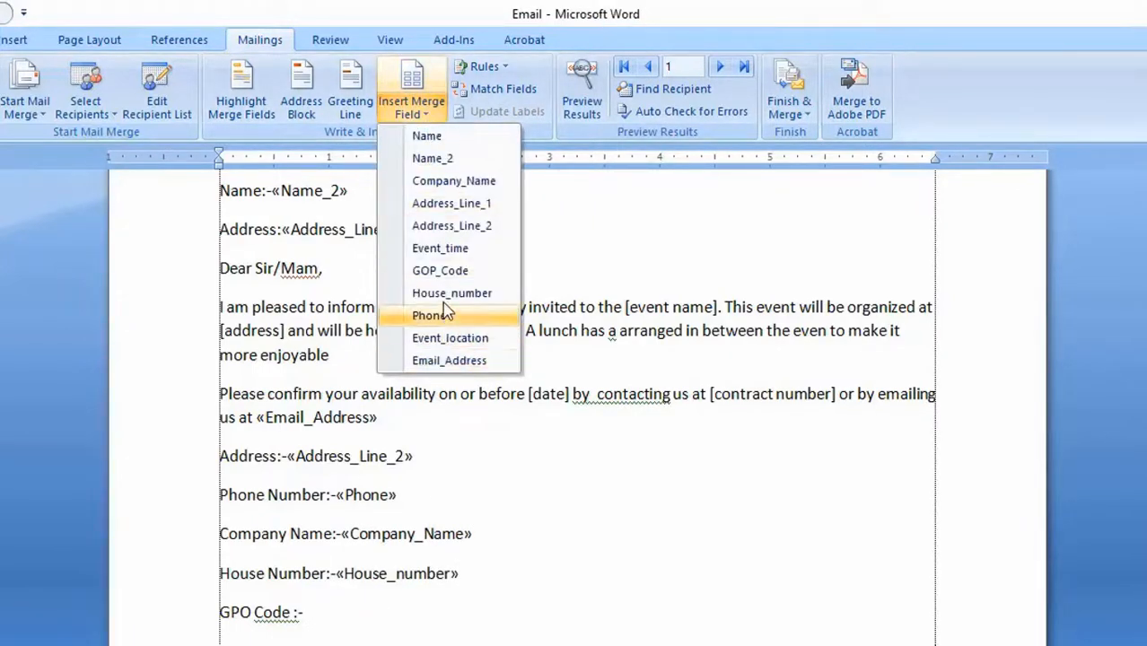
click(442, 271)
- Preview the merged letter for the first recipient, read through it and go on to the second recipient's letter
scroll(425, 474, up, 5)
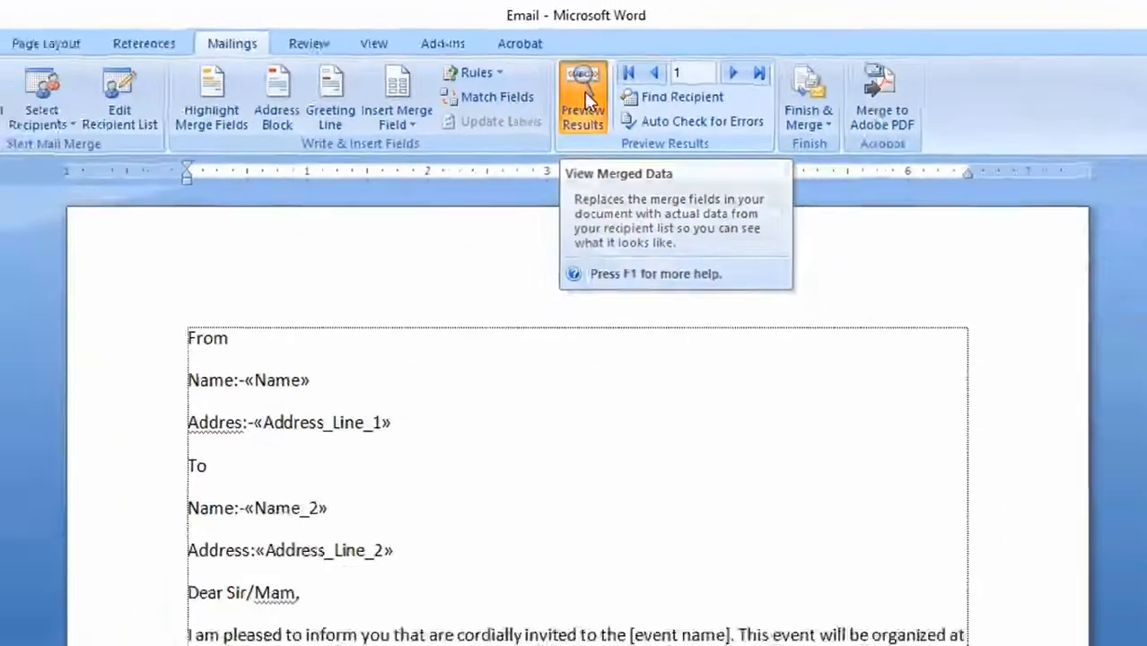
click(590, 207)
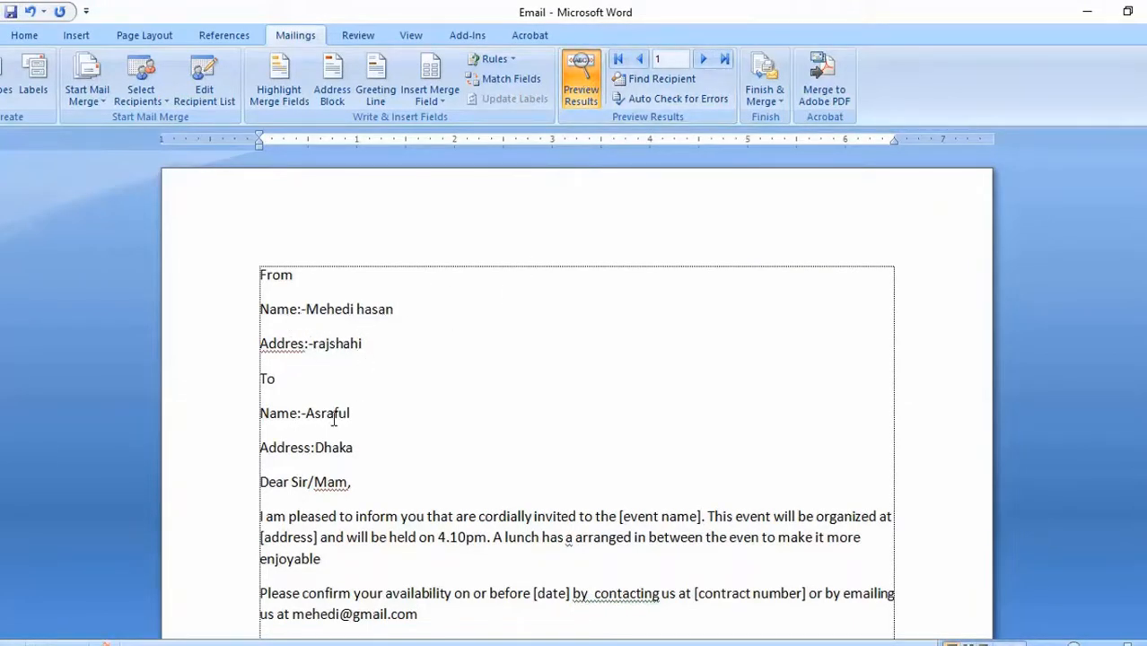
scroll(334, 420, down, 1)
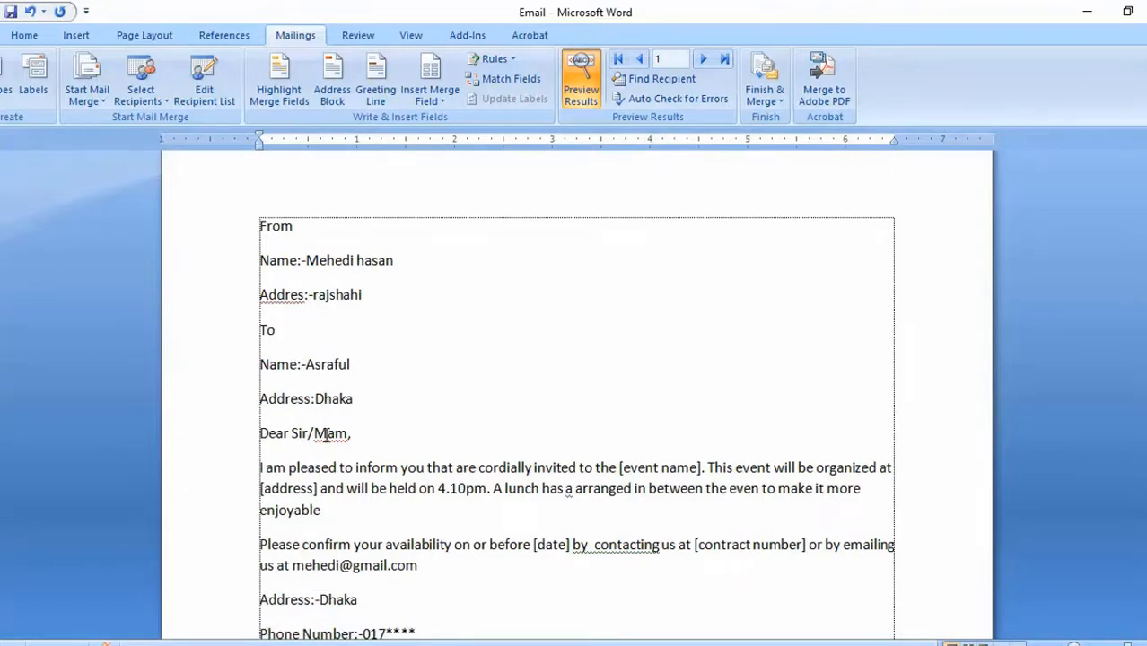
scroll(325, 434, down, 4)
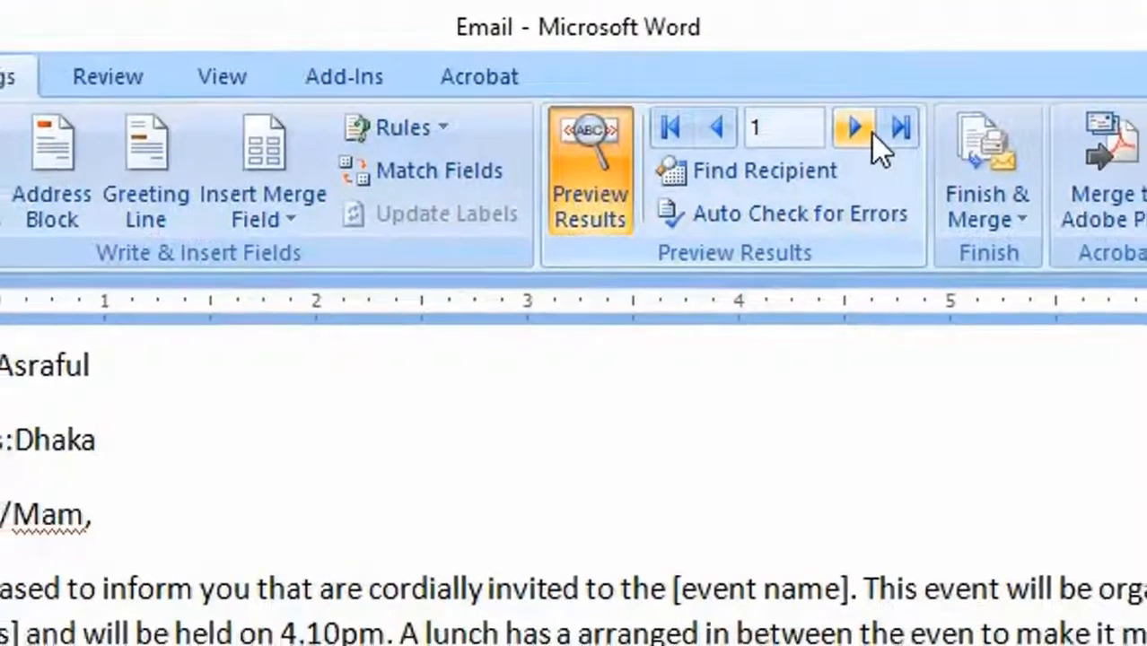
click(866, 131)
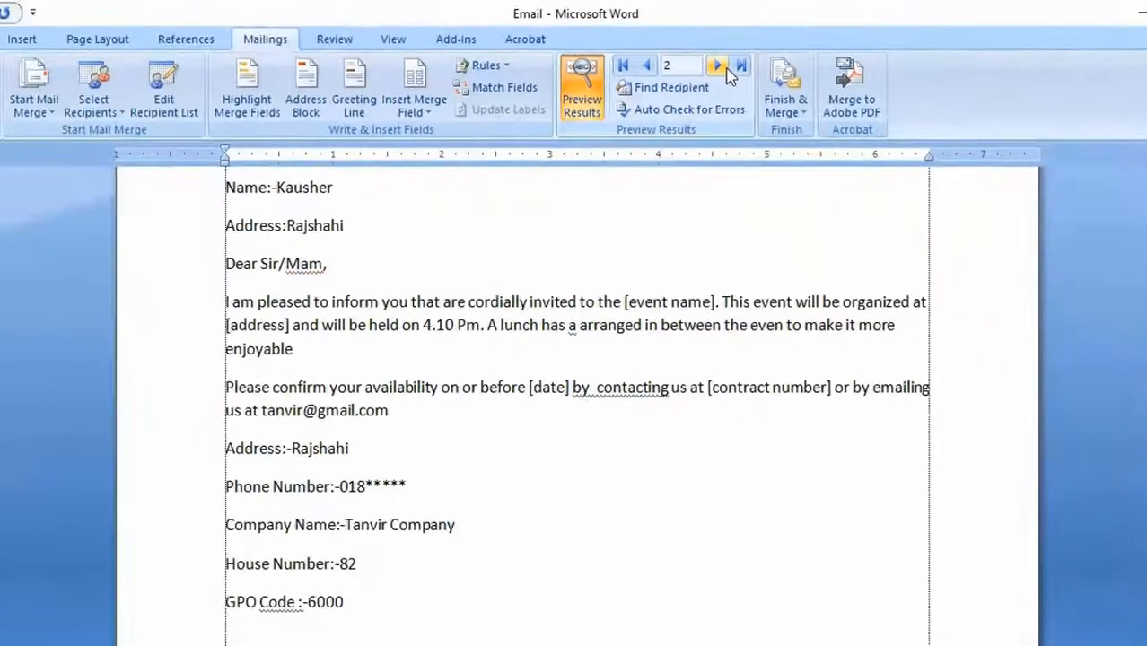
- Go on to the third recipient's letter in the merge preview and look through it
click(718, 67)
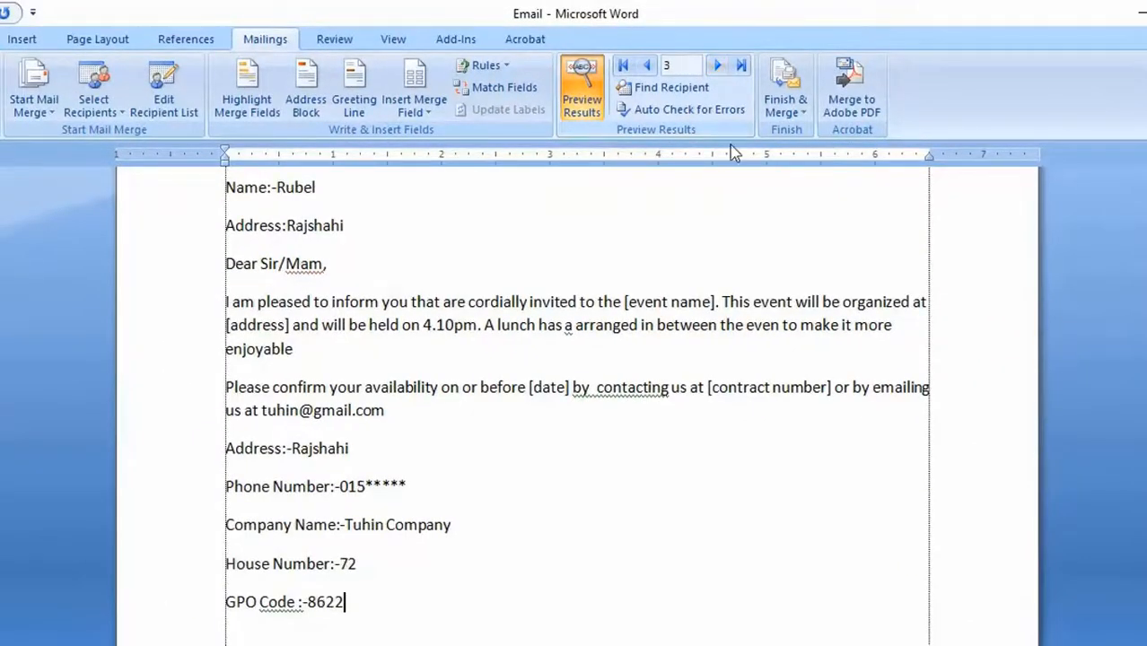
scroll(691, 299, up, 2)
scroll(691, 298, down, 1)
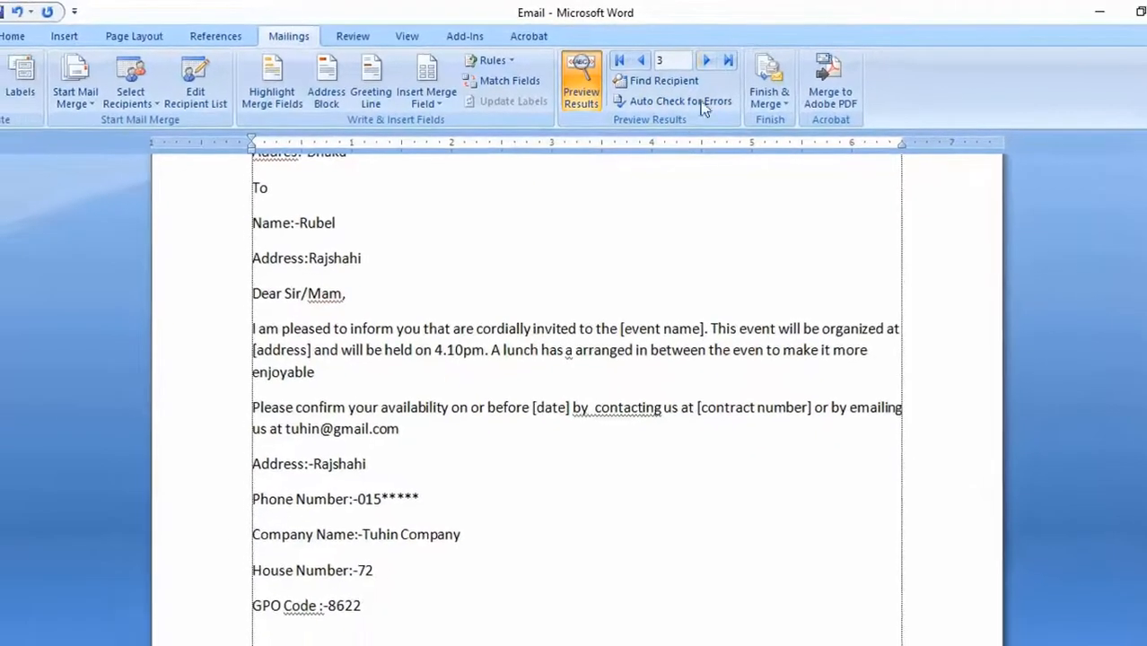
- Switch the preview between the first and last recipients' letters, ending on the last one, and read it from beginning to end
click(620, 62)
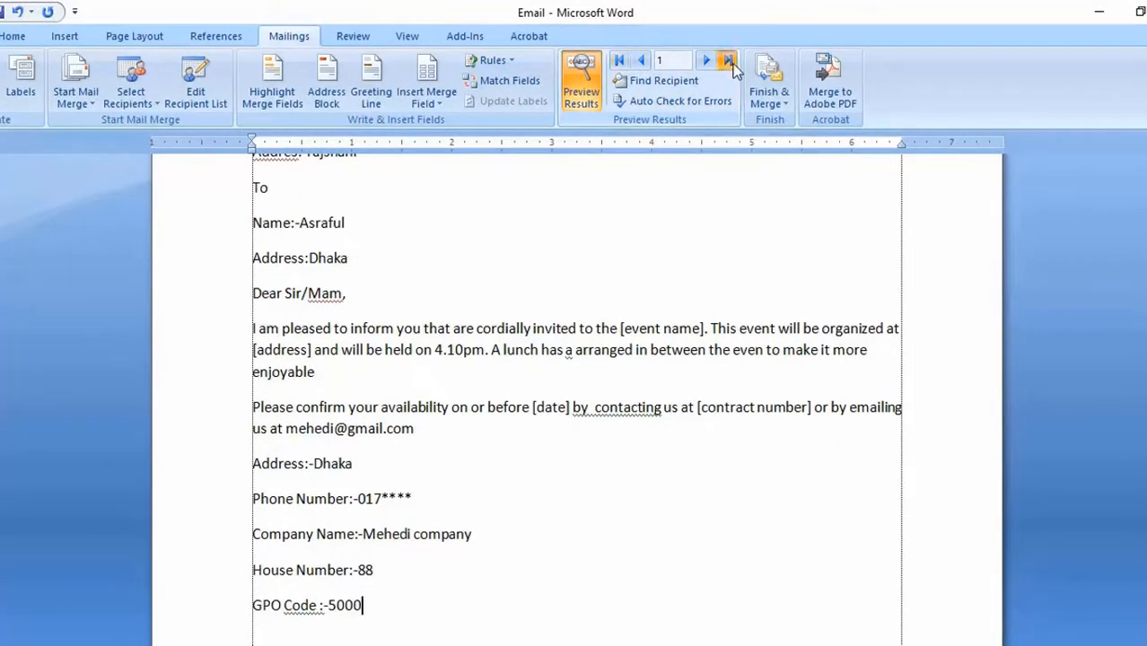
click(728, 63)
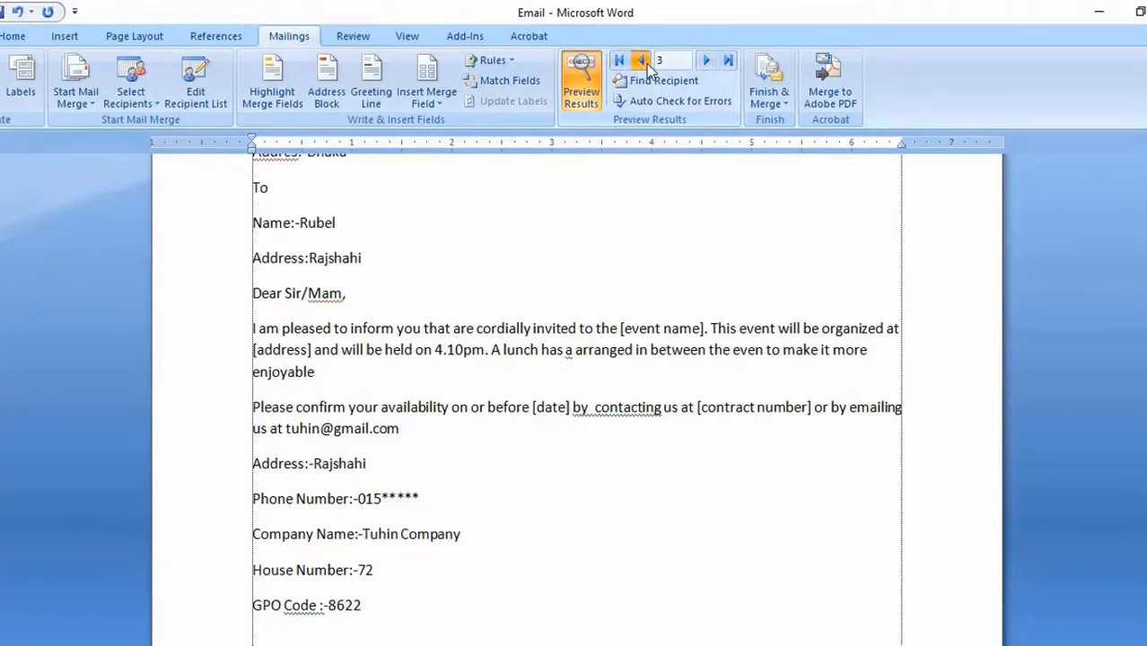
click(620, 61)
click(728, 61)
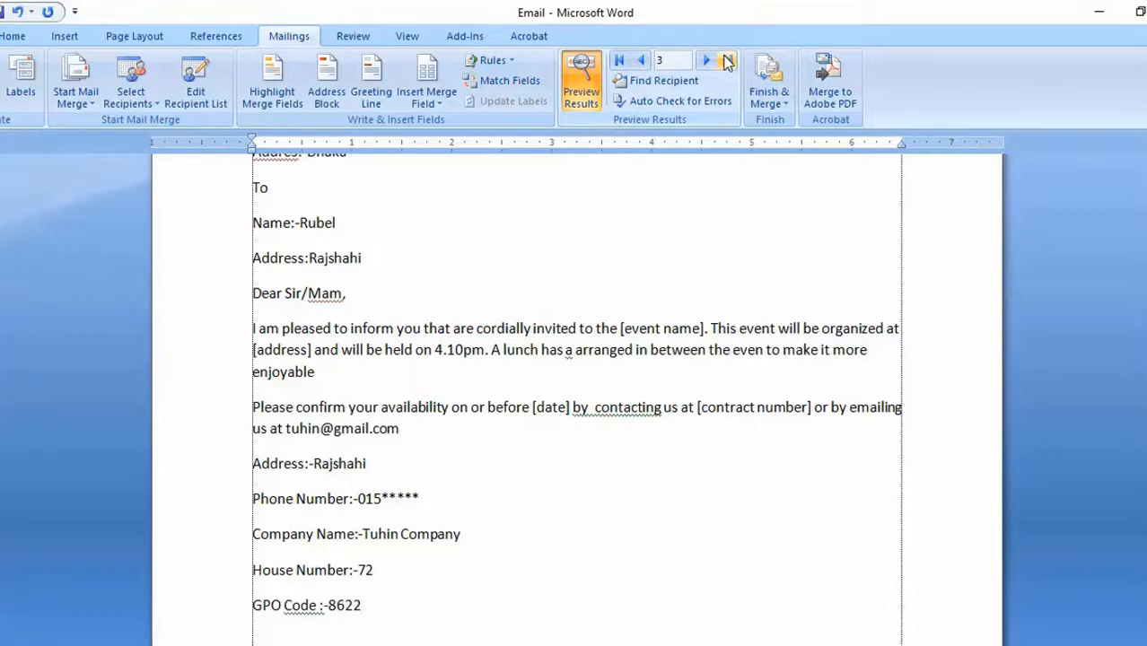
key(ctrl+Home)
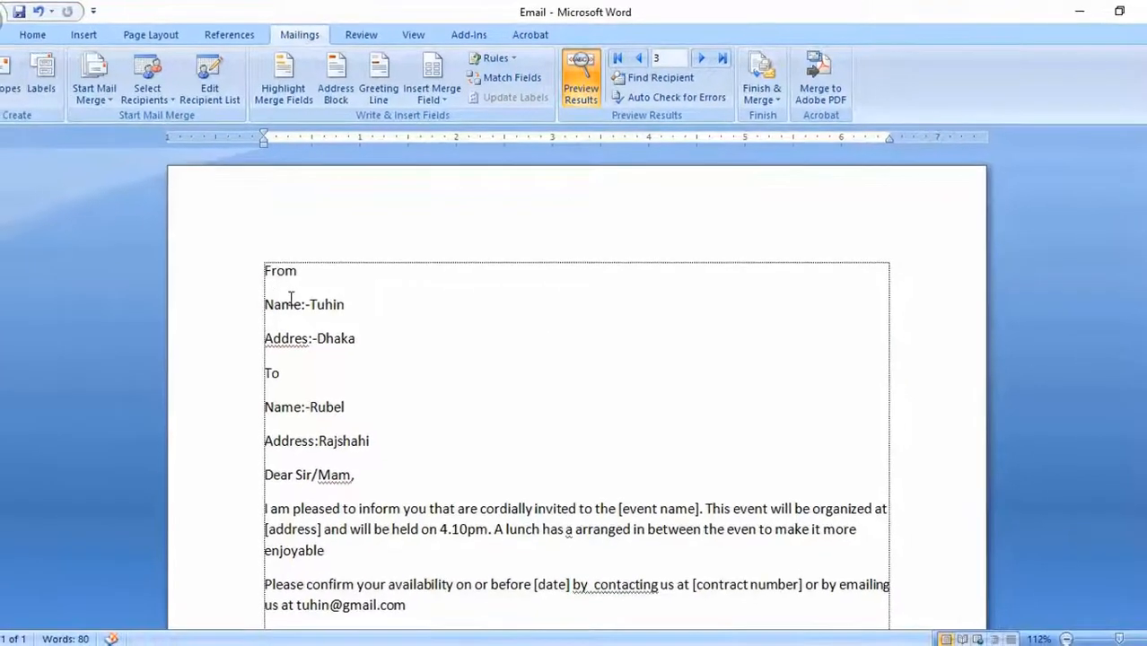
scroll(292, 302, down, 8)
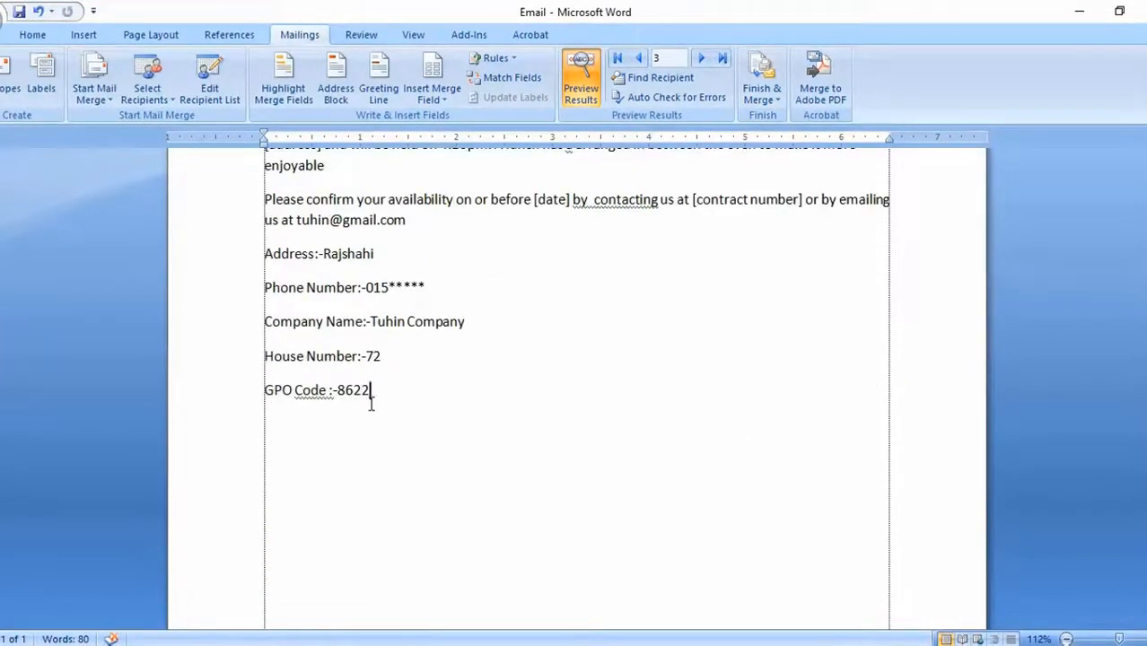
scroll(370, 403, up, 8)
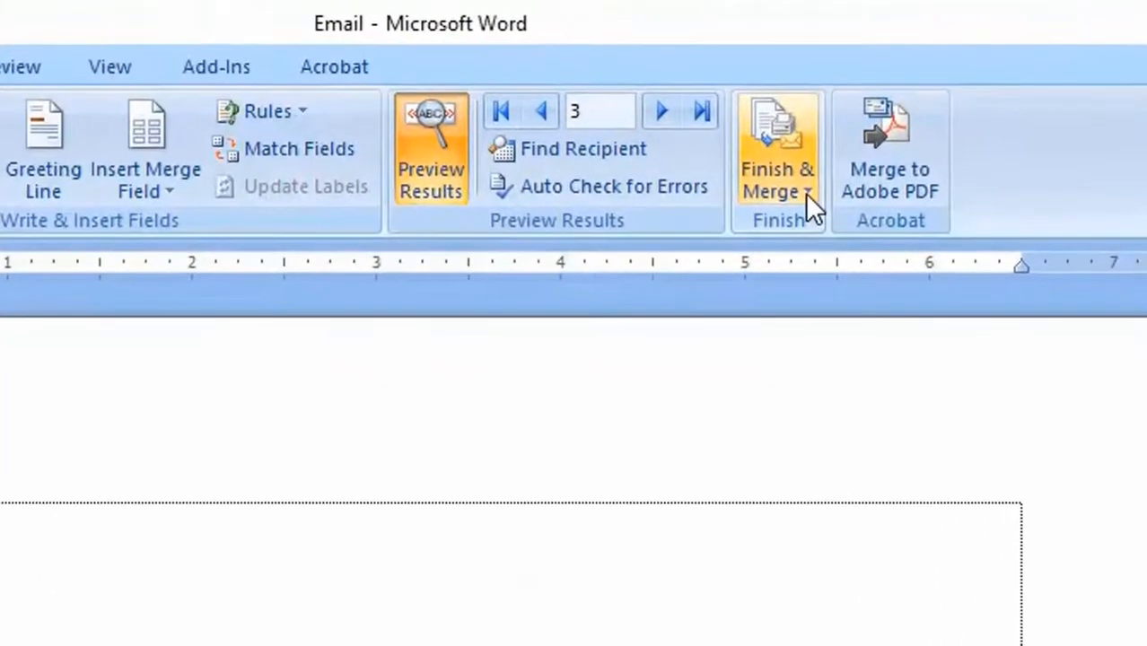
- Start finishing the merge as individual documents that can be edited
click(776, 100)
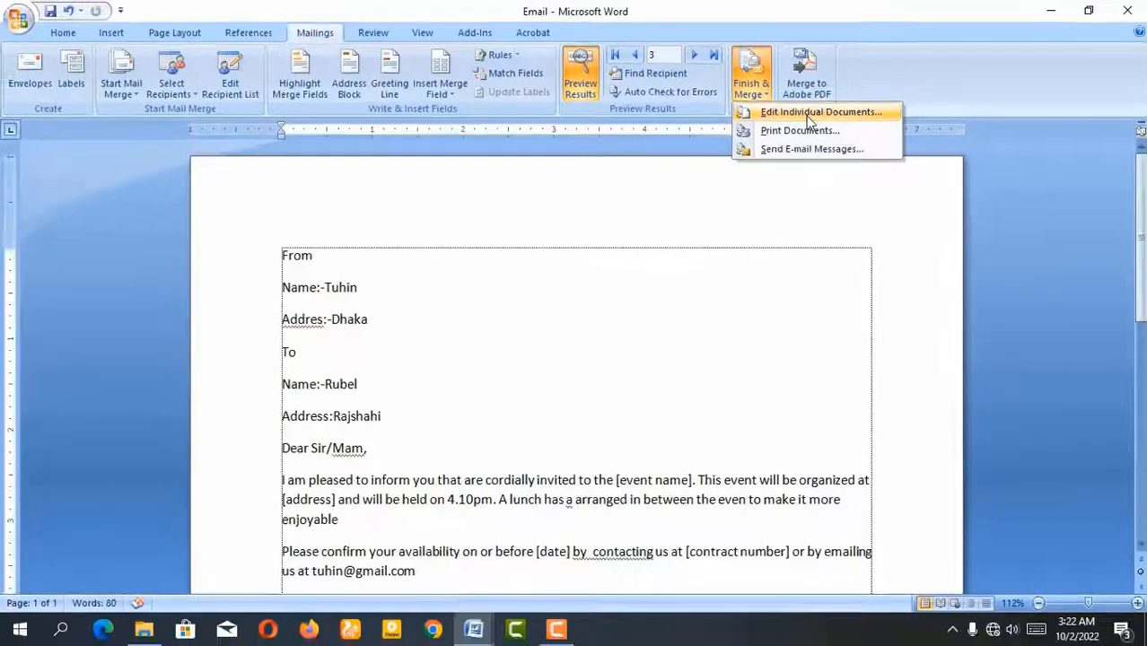
click(842, 224)
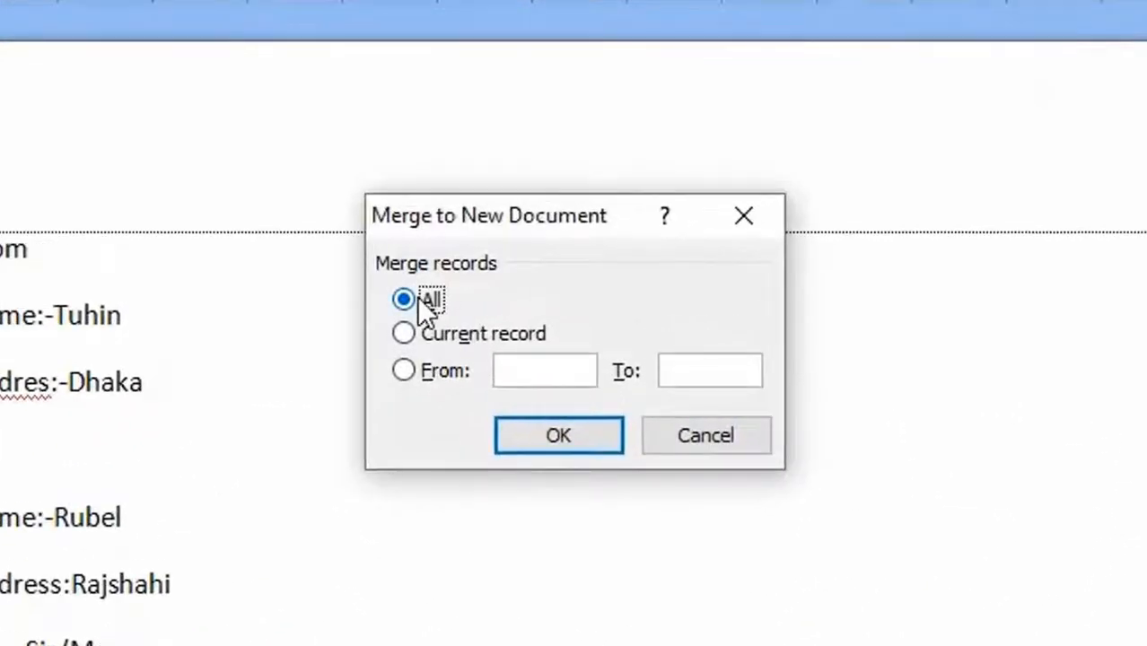
- Try the current record option for the merge, followed by a record range from 1 to 800
click(426, 333)
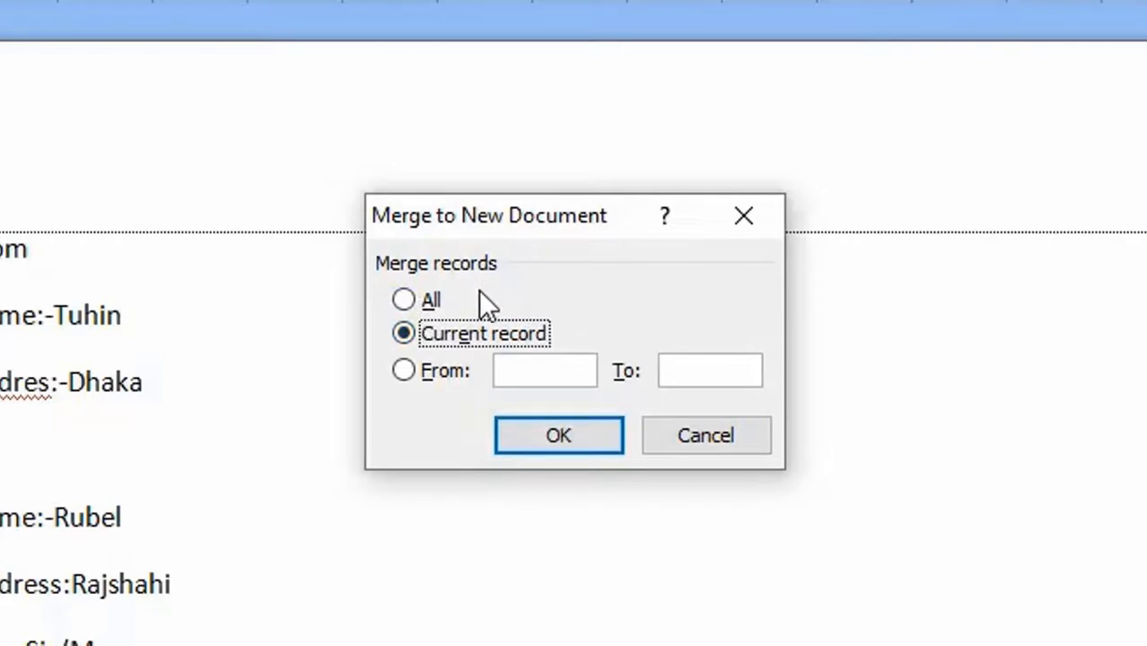
click(437, 370)
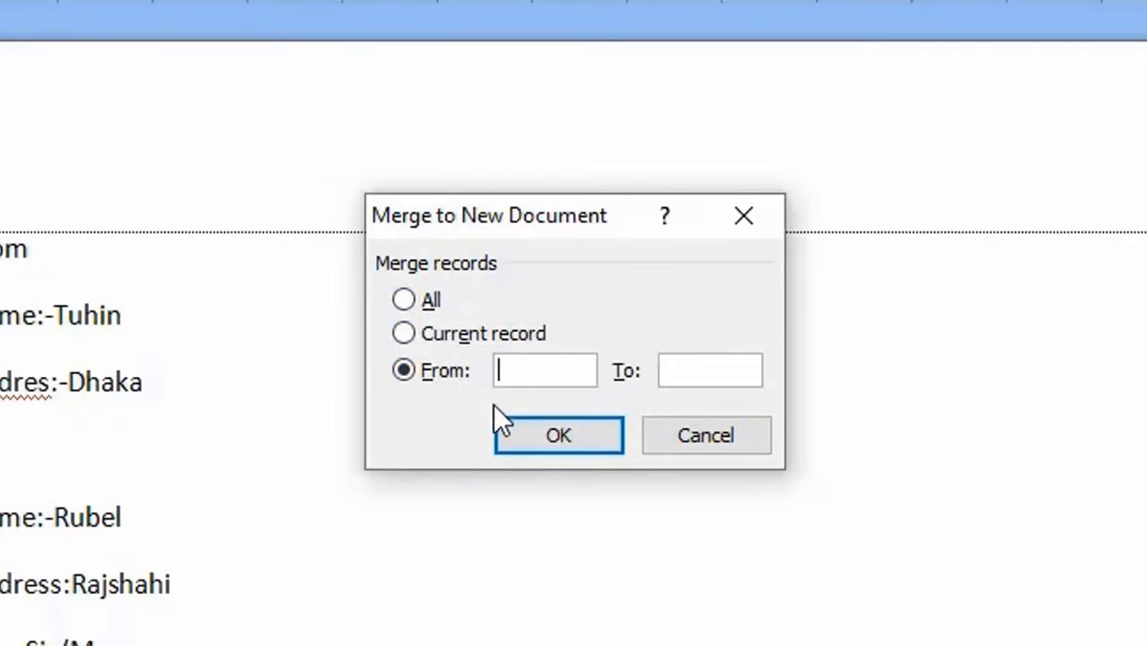
text(1)
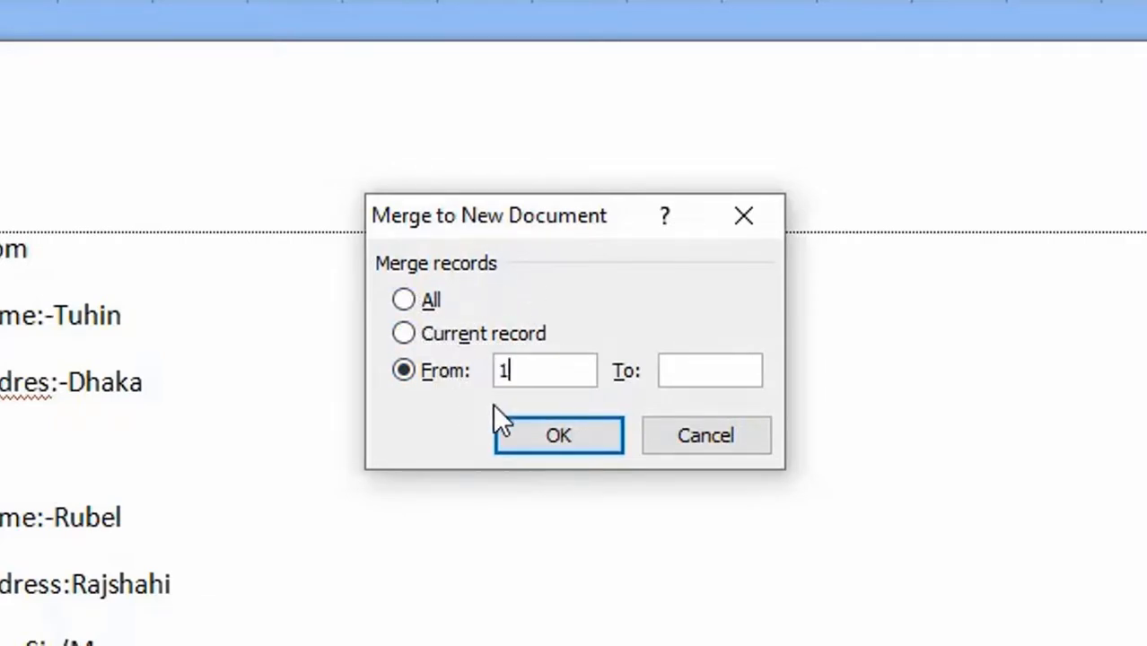
click(703, 367)
text(800)
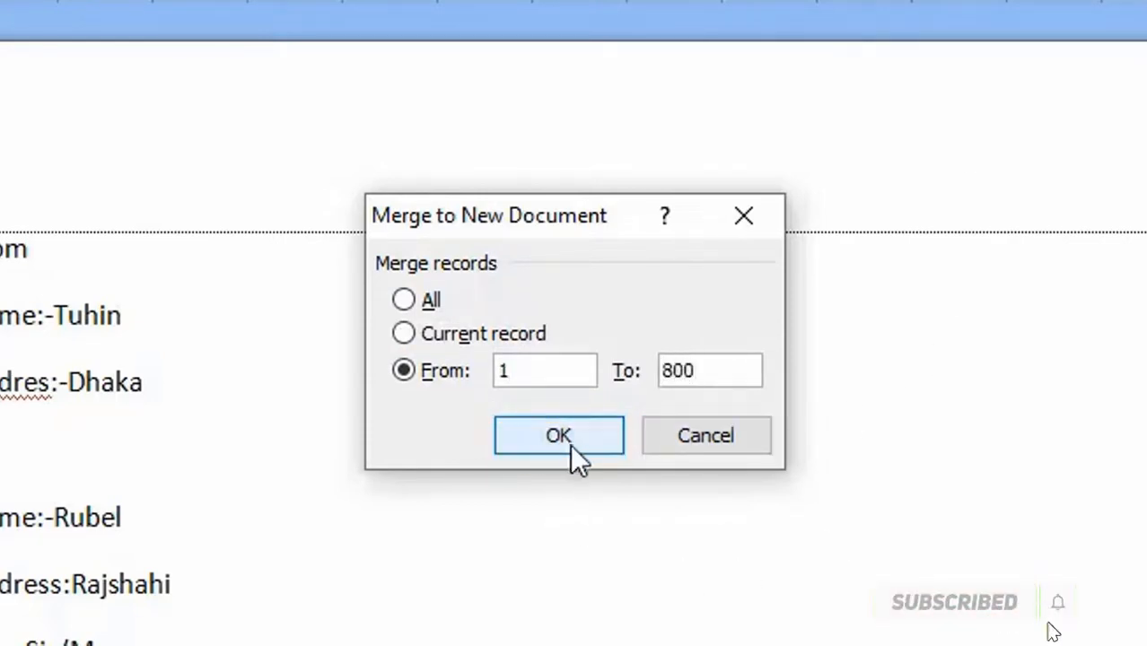
- Choose to merge all records and generate the new document of letters
click(403, 300)
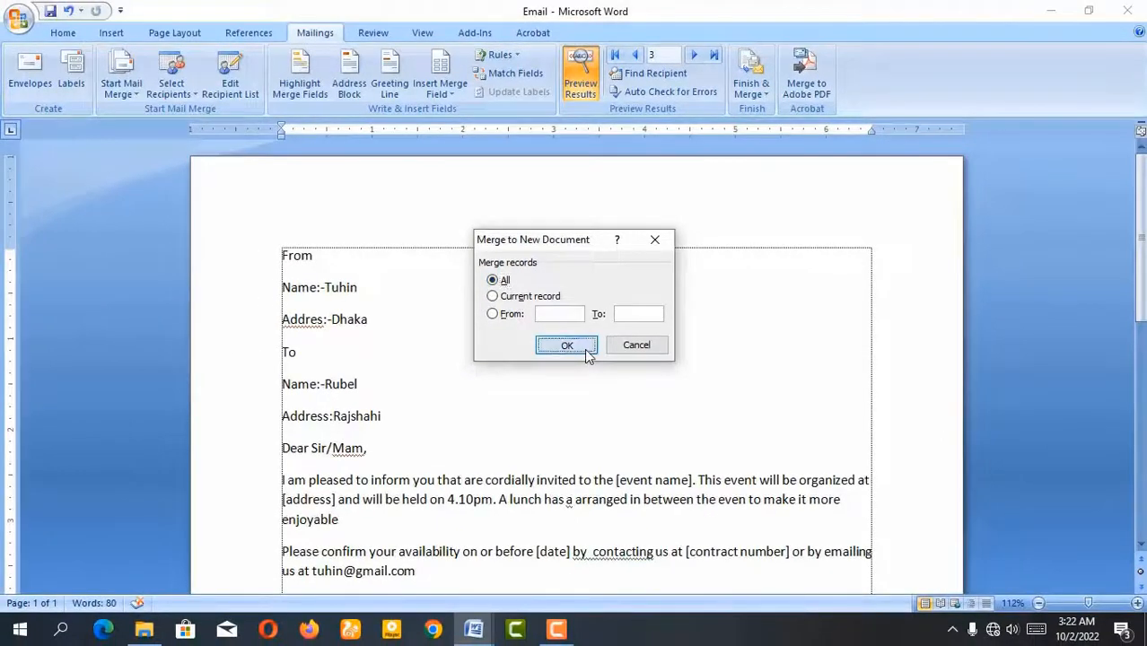
click(566, 345)
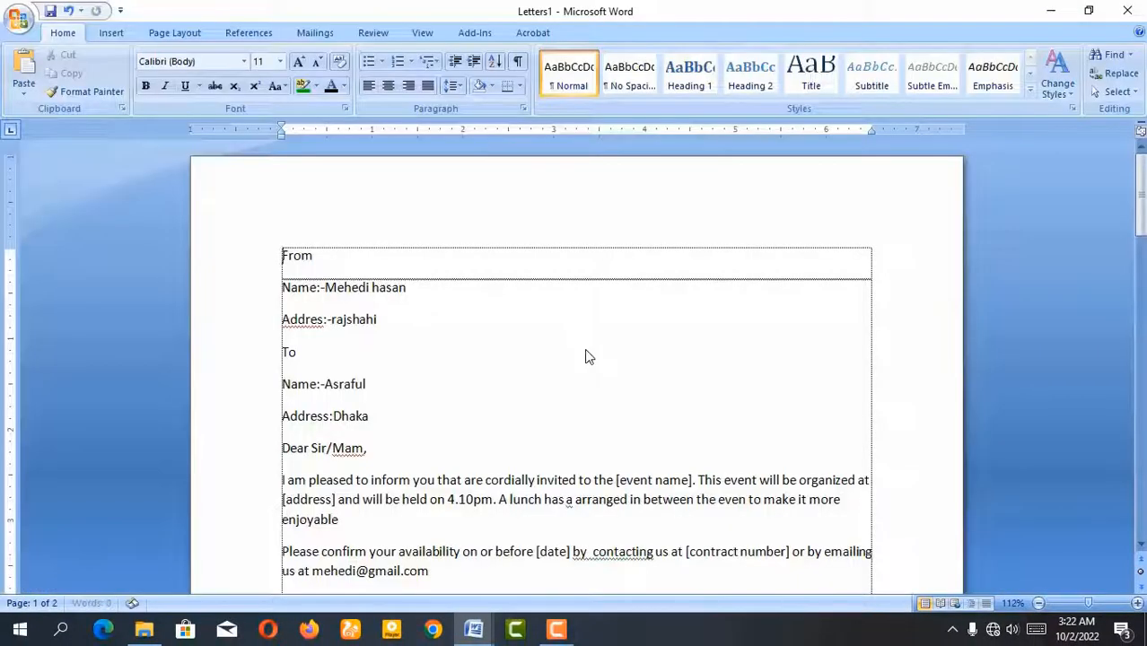
- Look through the merged letters down to the last recipient, return to the start of the document and show the mail merge commands
scroll(492, 336, down, 20)
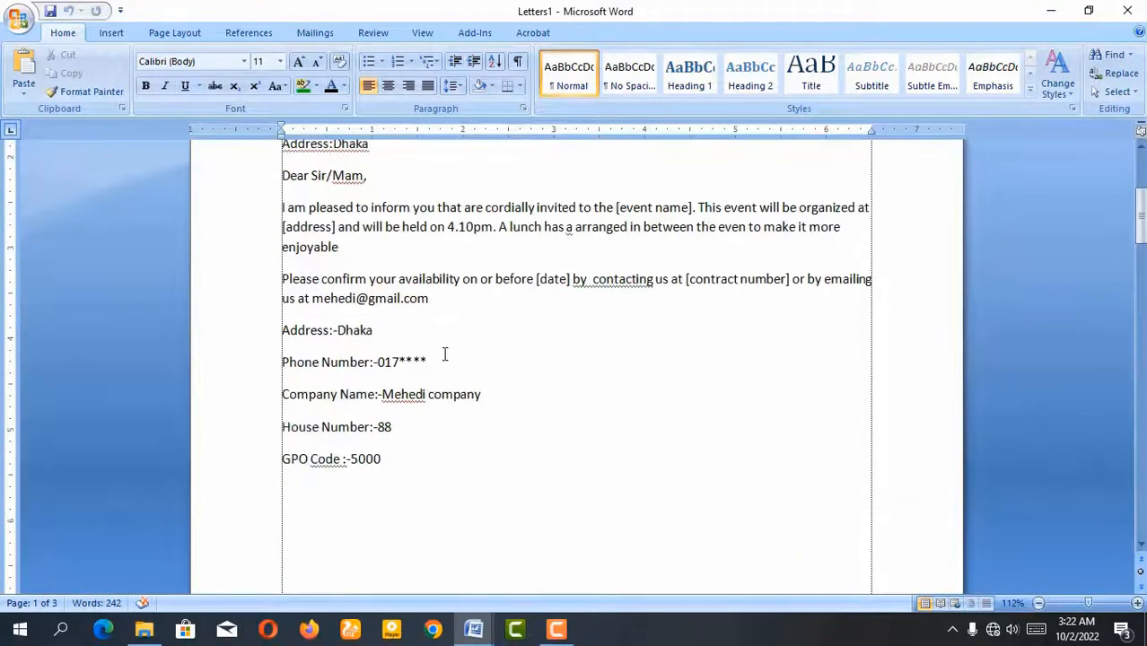
scroll(419, 427, down, 20)
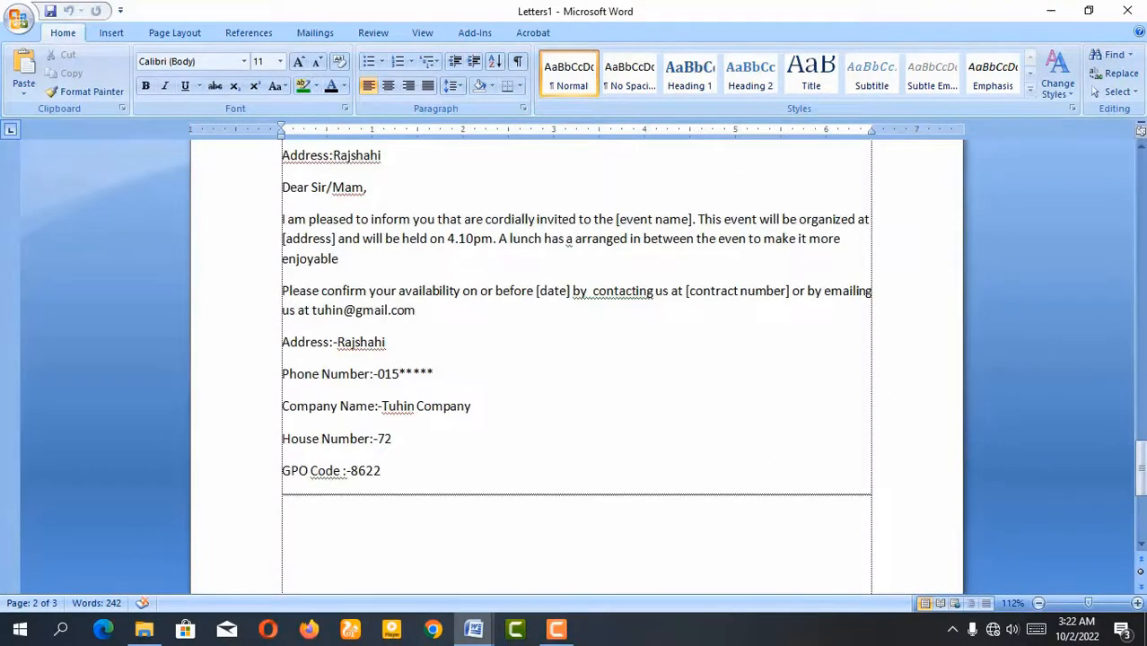
drag(1140, 468, 1140, 171)
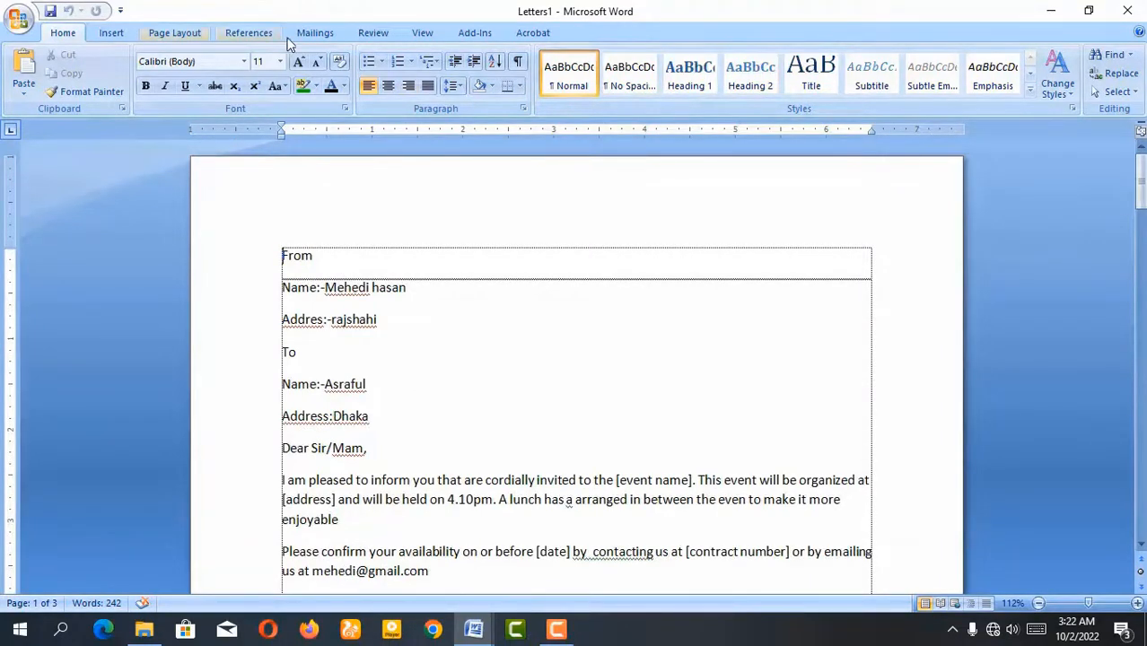
click(315, 33)
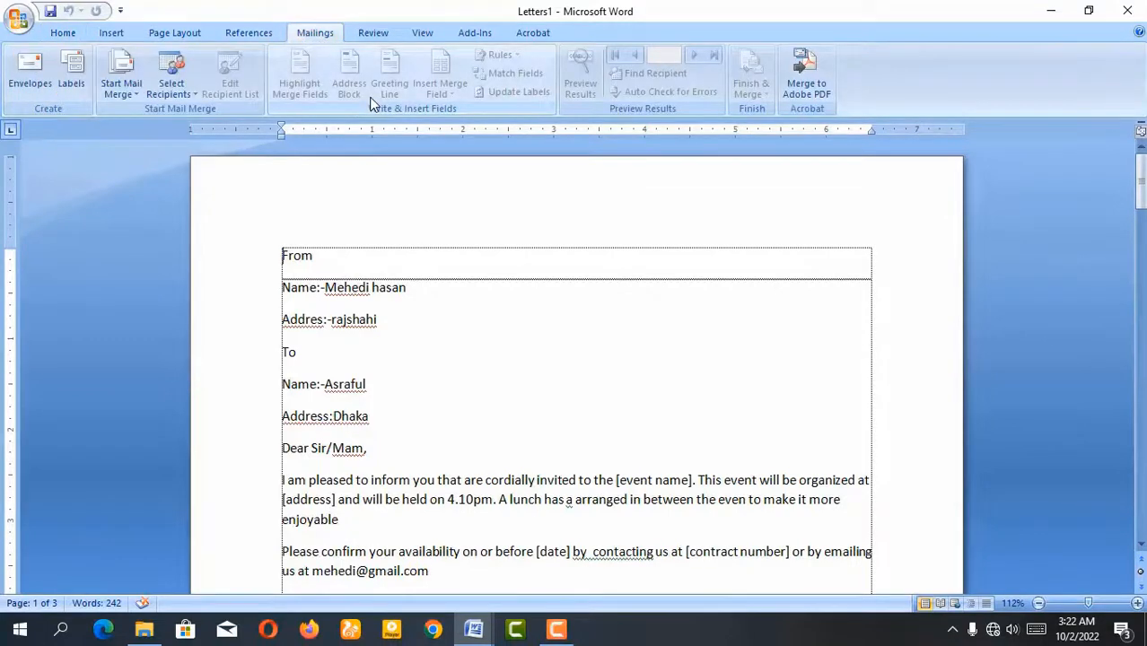